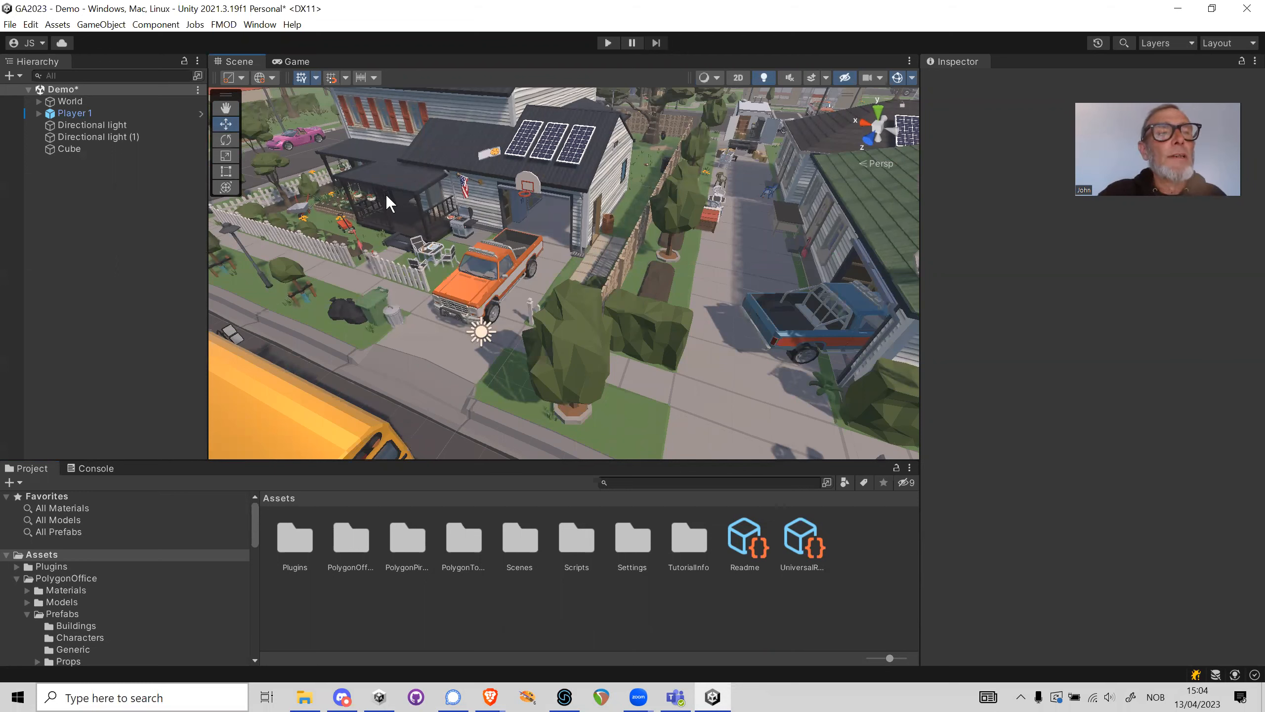
Focus the scene view on the Player 1 object
left_click(85, 113)
double_click(66, 115)
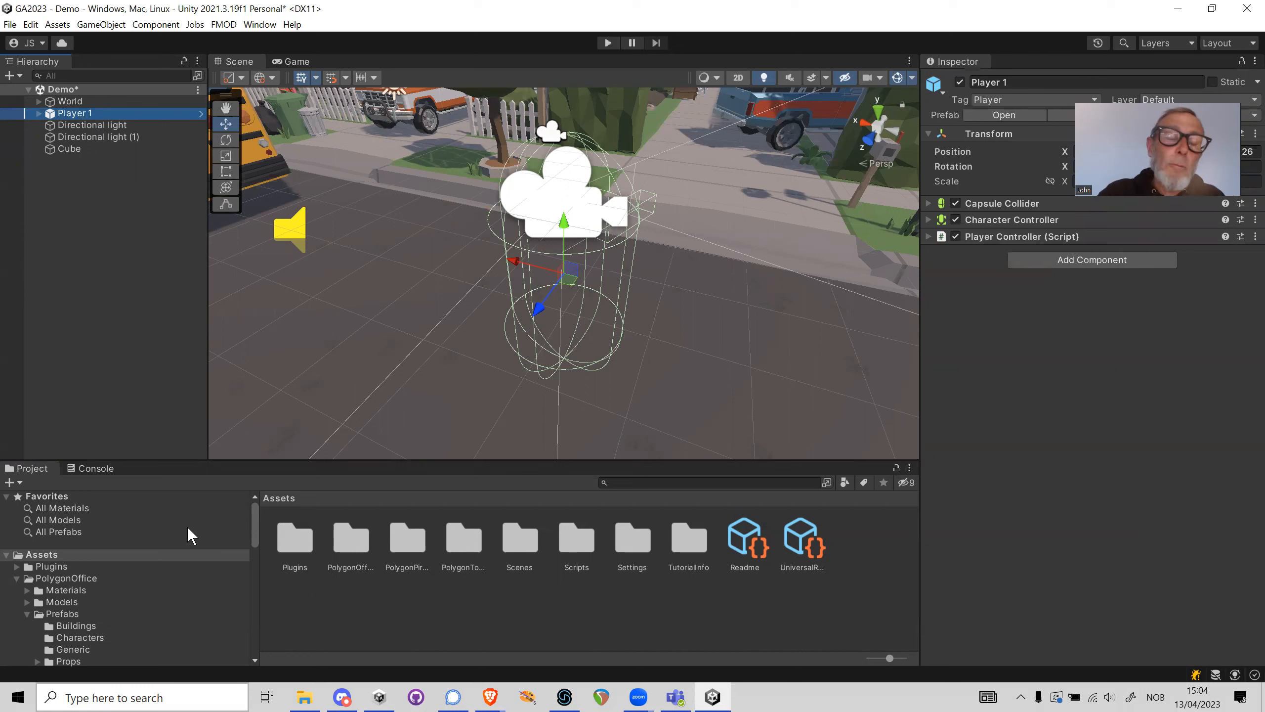
scroll(168, 575, "down", 3)
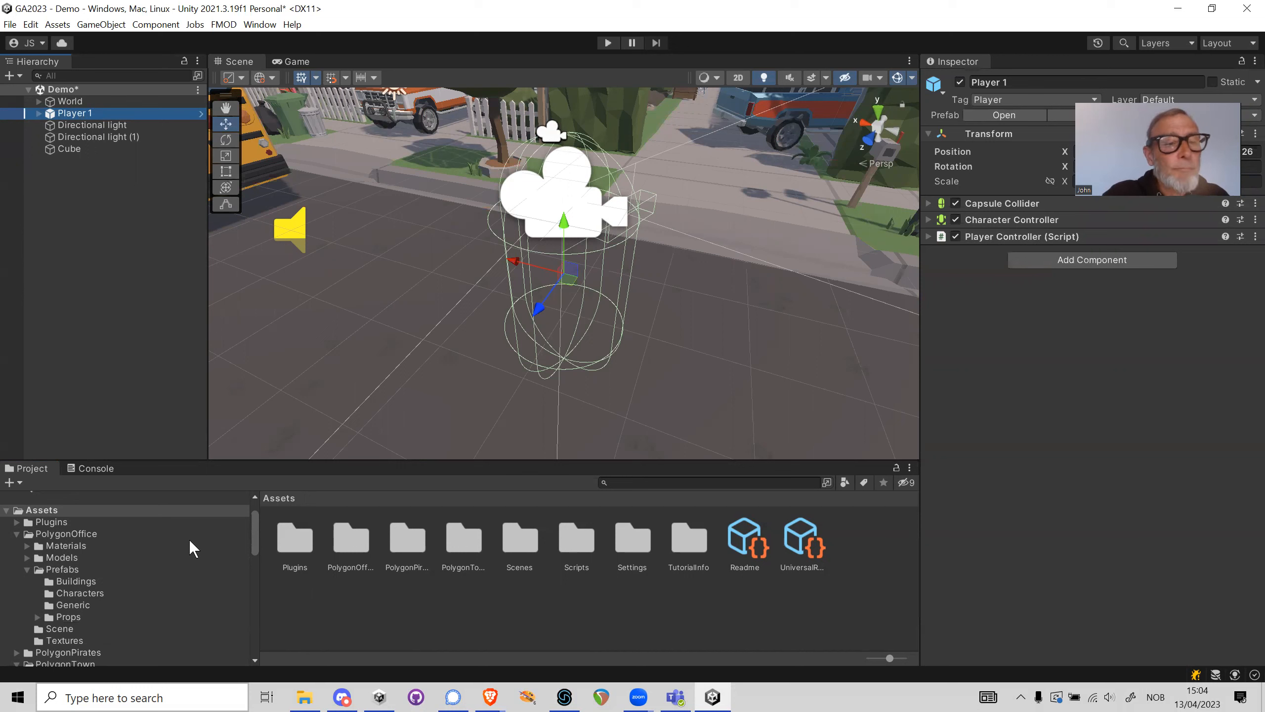
scroll(190, 537, "up", 3)
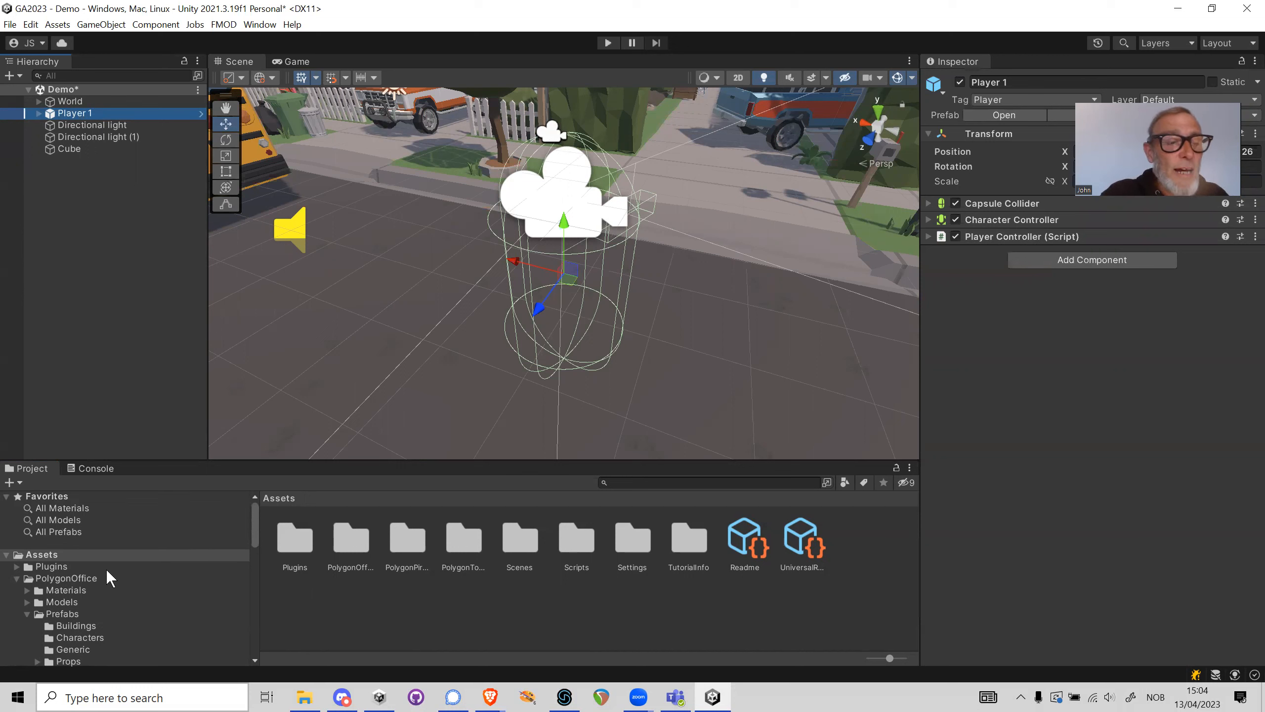
Place the Character_Mother_01 prefab from PolygonTown's character prefabs on the pavement near the player and view her from the front
double_click(471, 543)
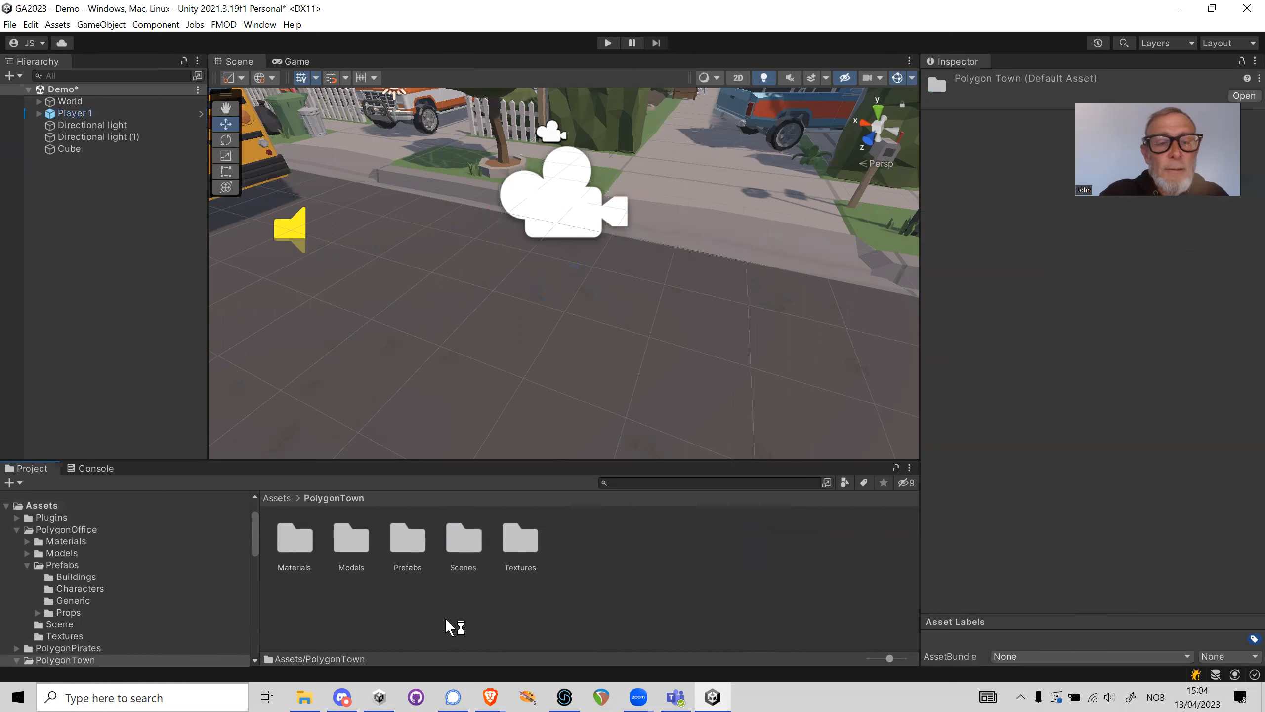
double_click(407, 541)
double_click(363, 551)
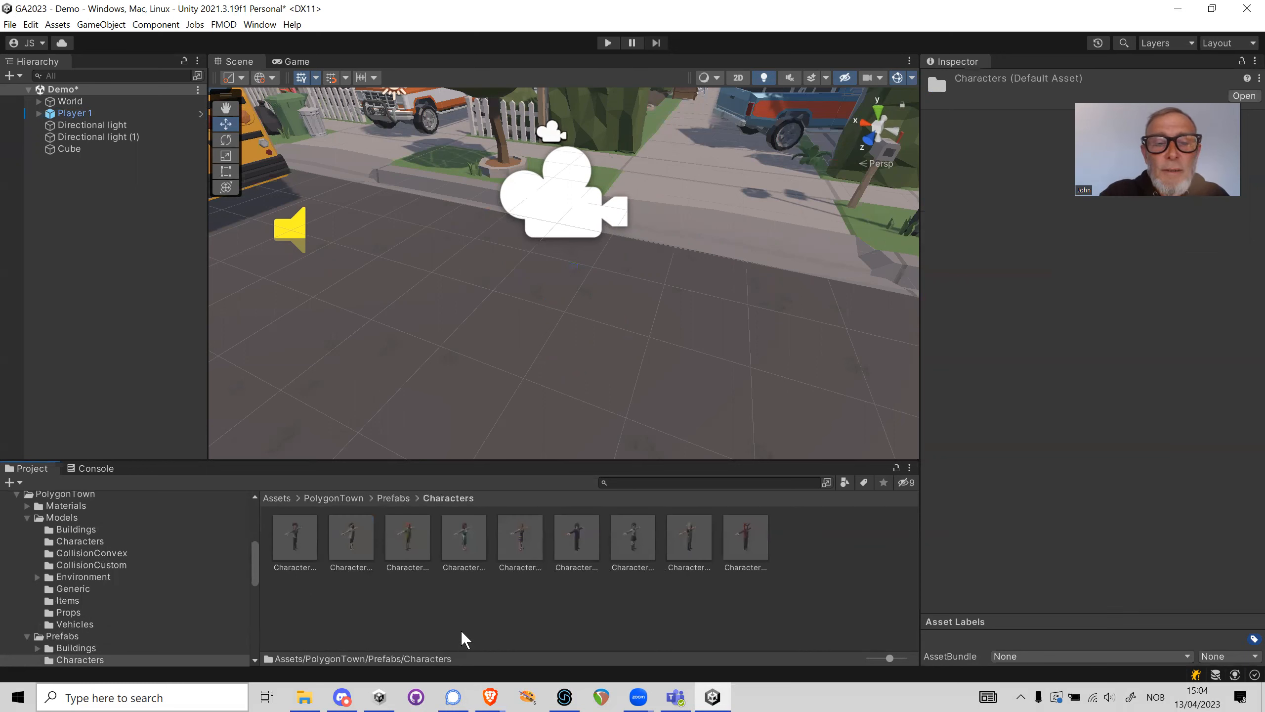
left_click(459, 541)
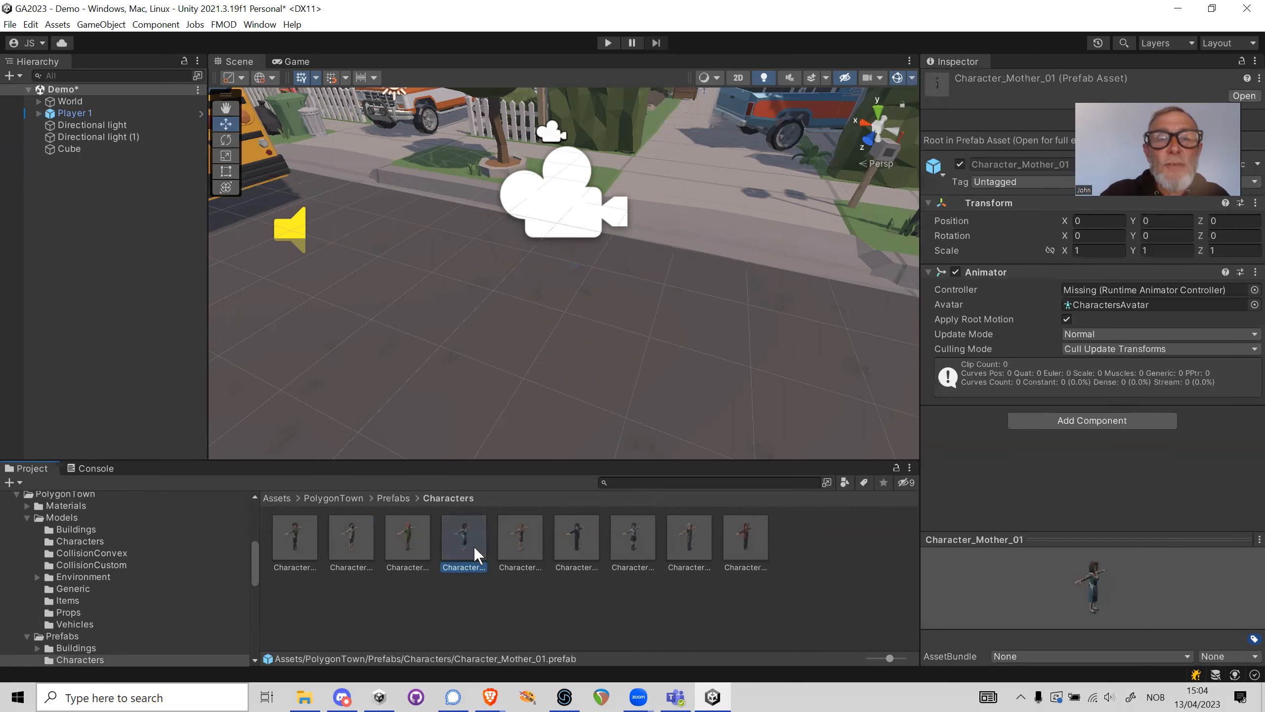
left_click_drag(461, 544, 699, 195)
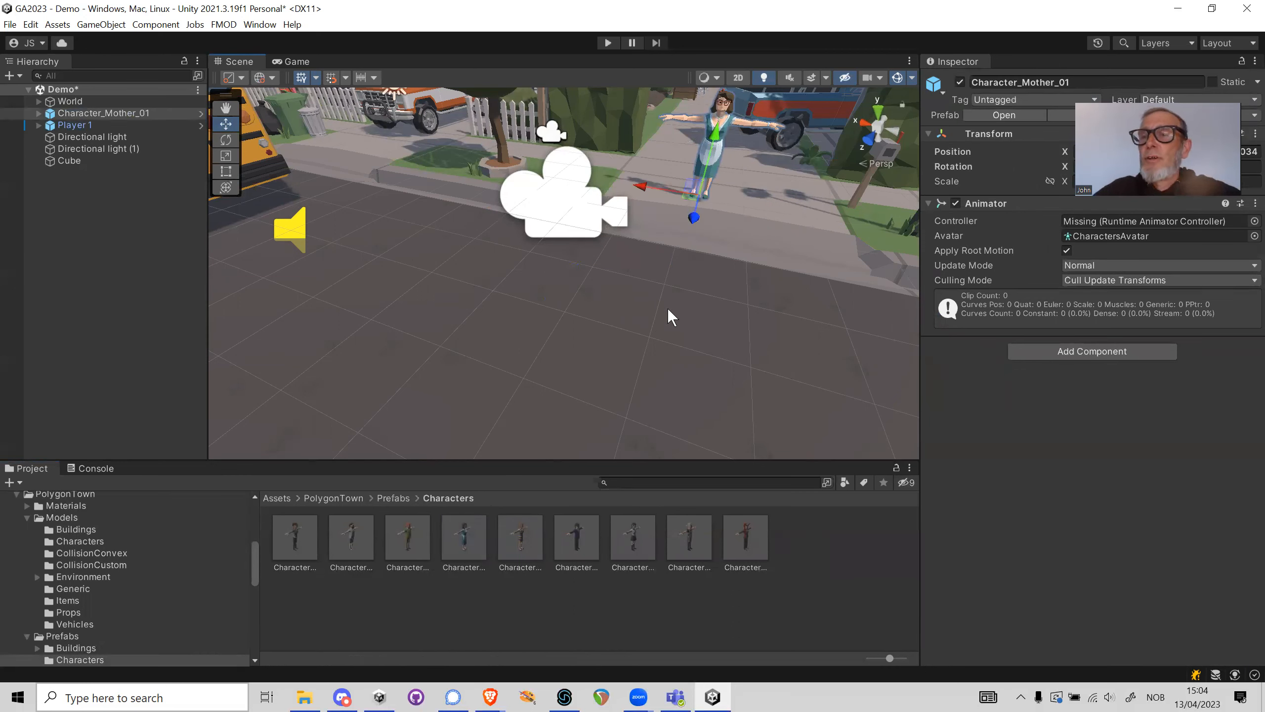
right_click_drag(661, 312, 762, 181)
key("w")
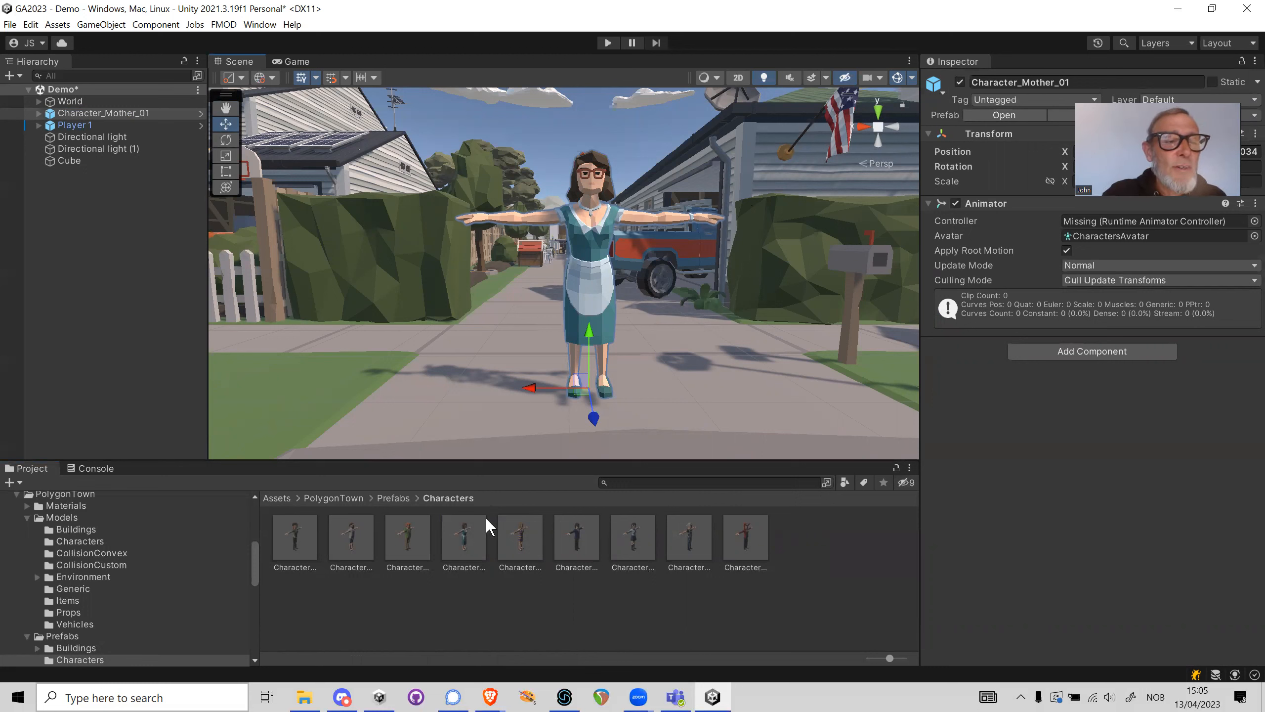
Create a folder named Animations directly under Assets and open it
left_click(281, 497)
right_click(458, 624)
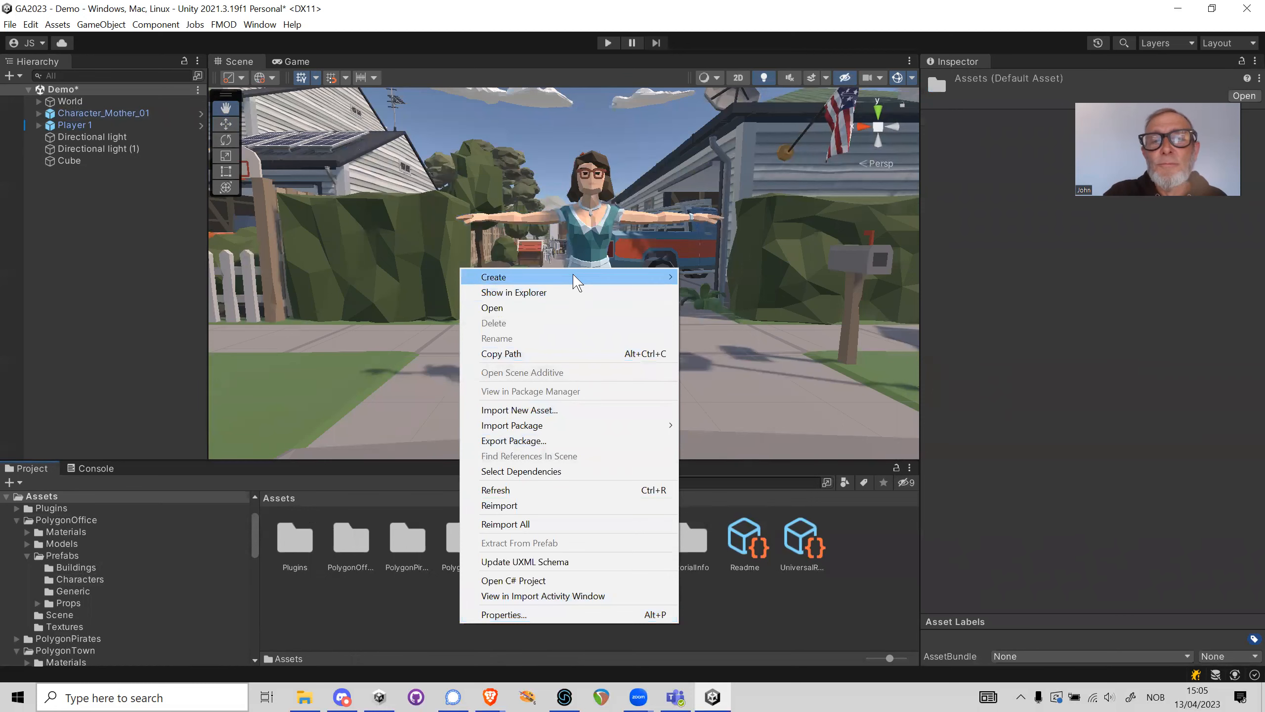
mouse_move(576, 277)
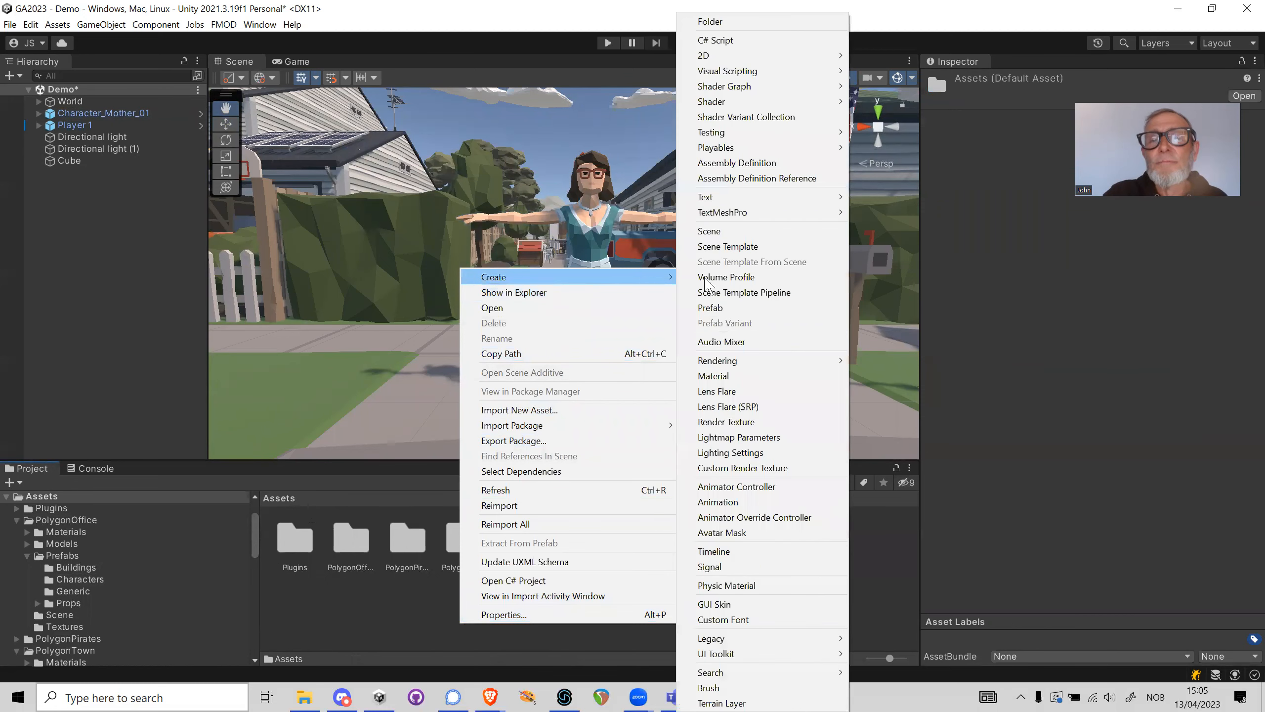
left_click(715, 22)
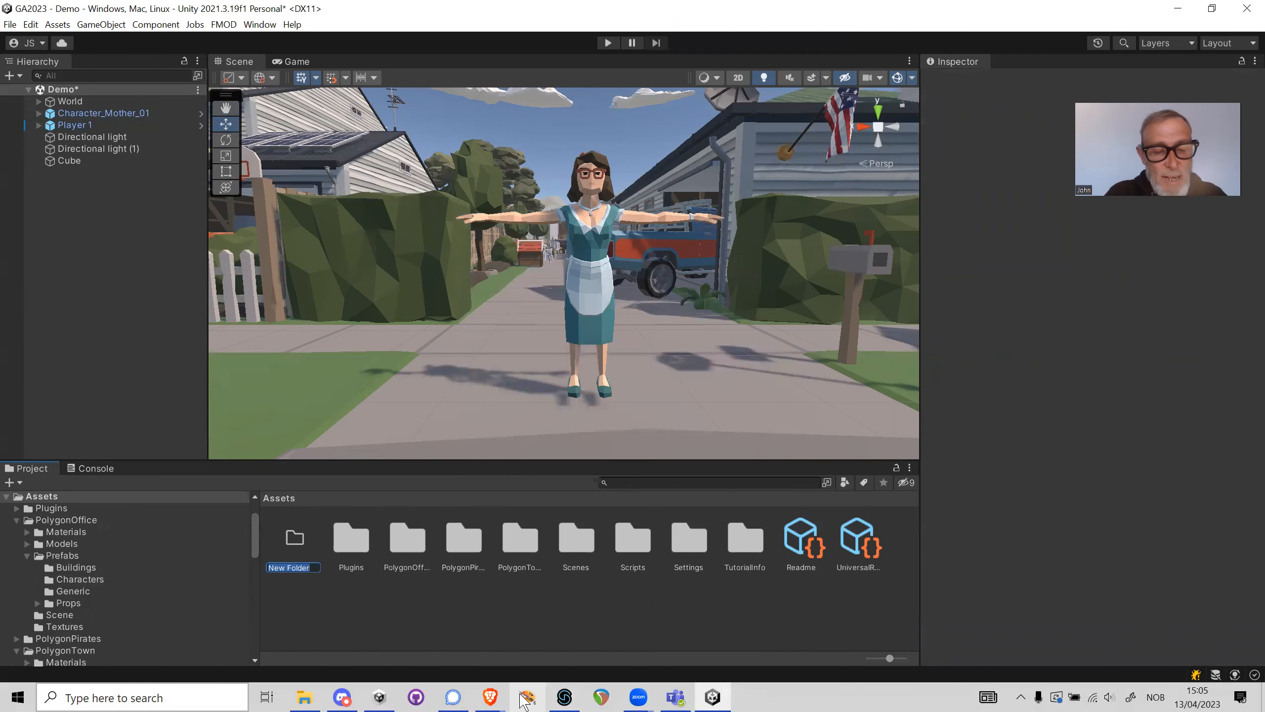
type("Animations")
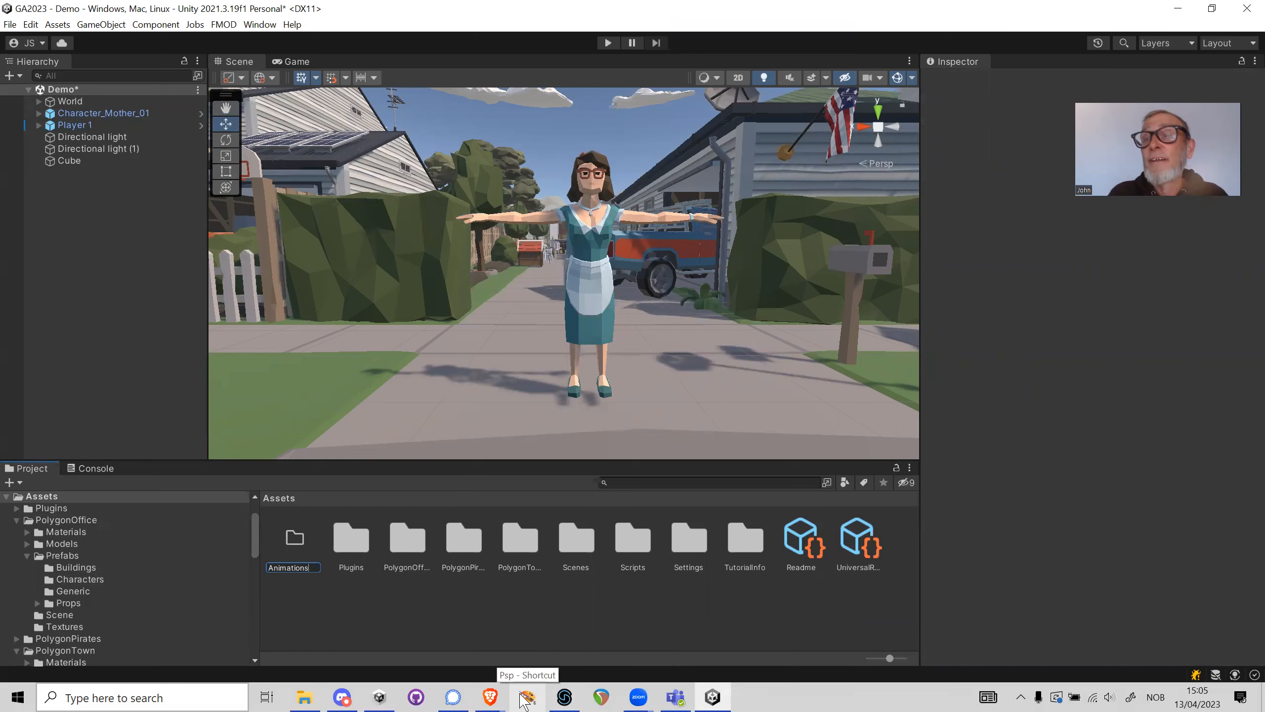
key("Return")
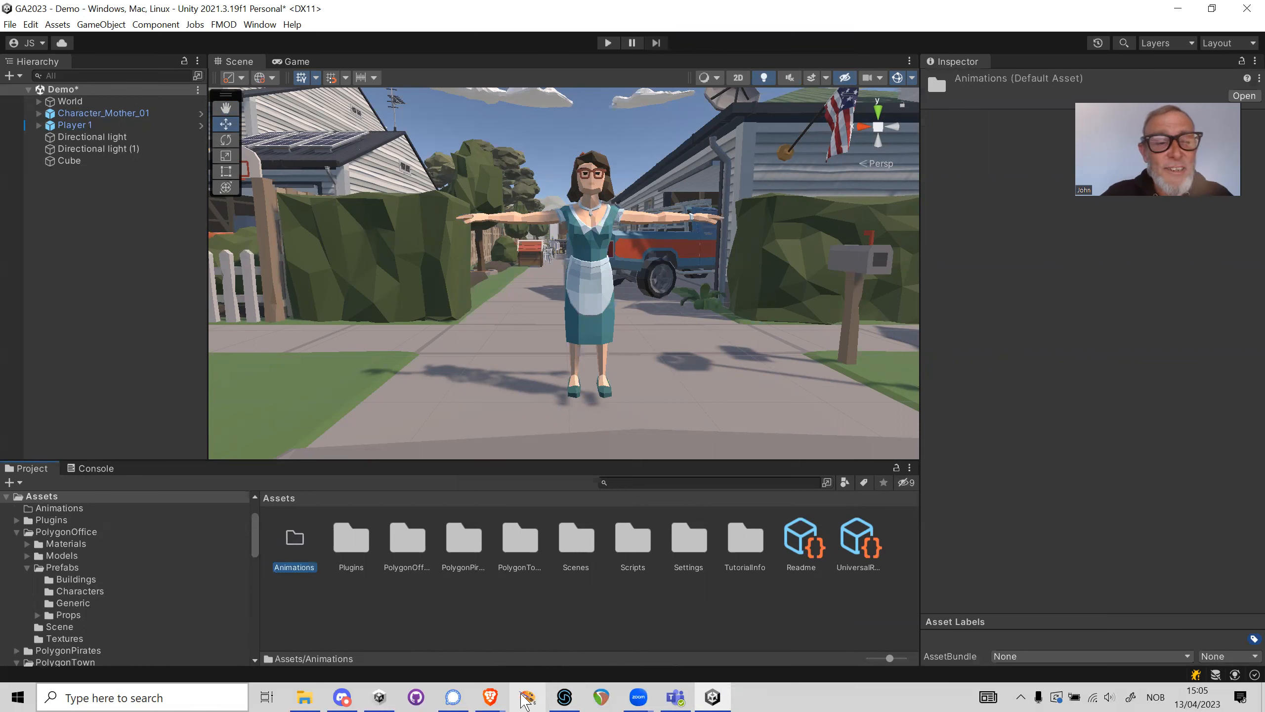
double_click(300, 538)
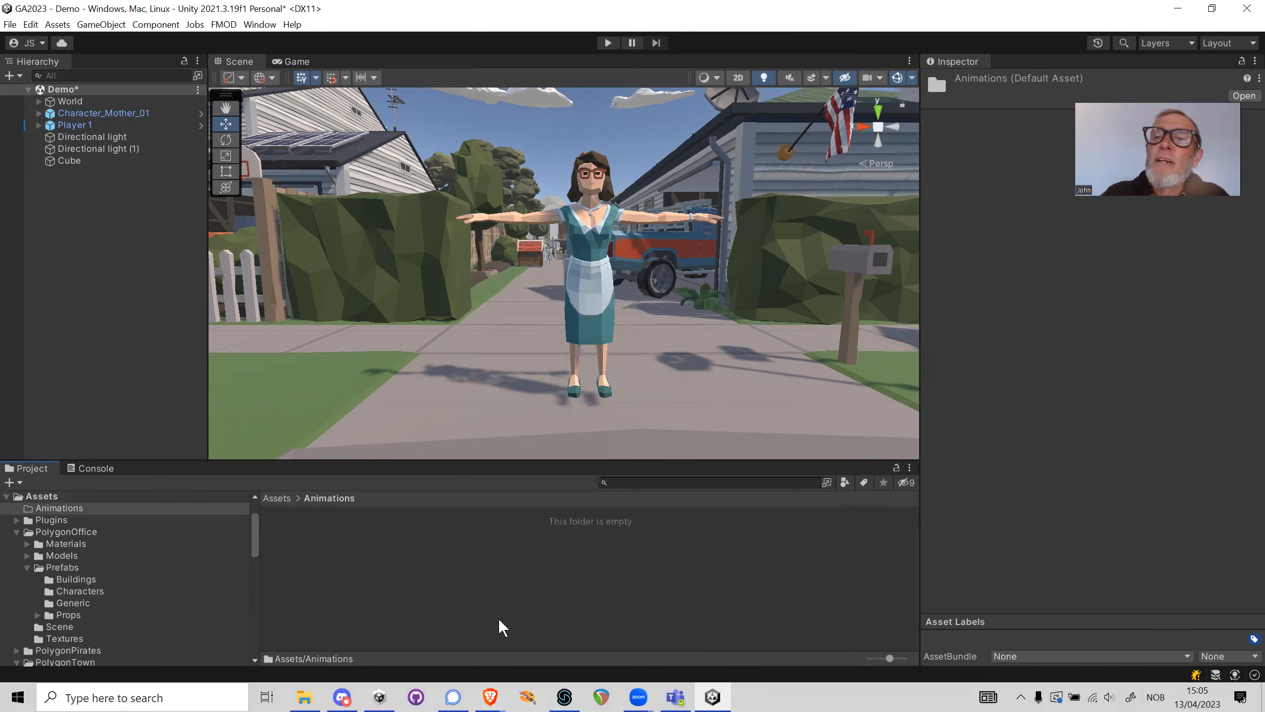
Create an Animator Controller named Mother in the Animations folder
left_click(142, 114)
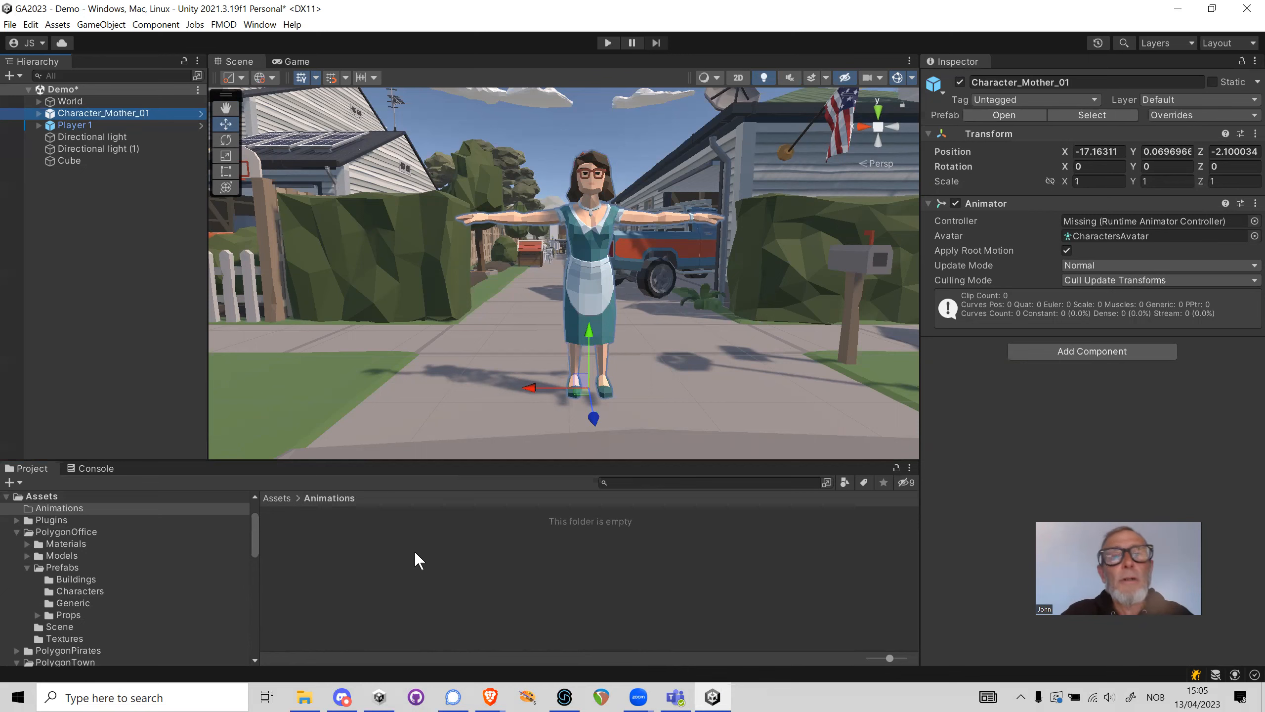
right_click(382, 548)
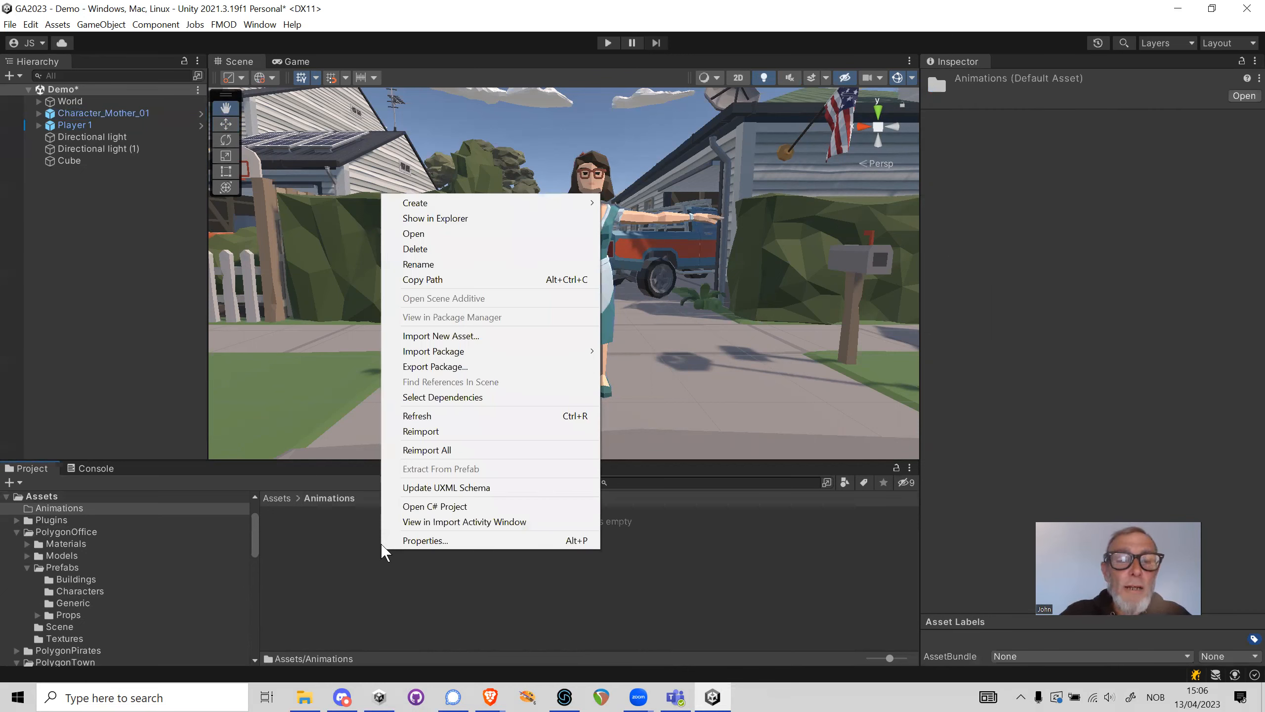
mouse_move(454, 204)
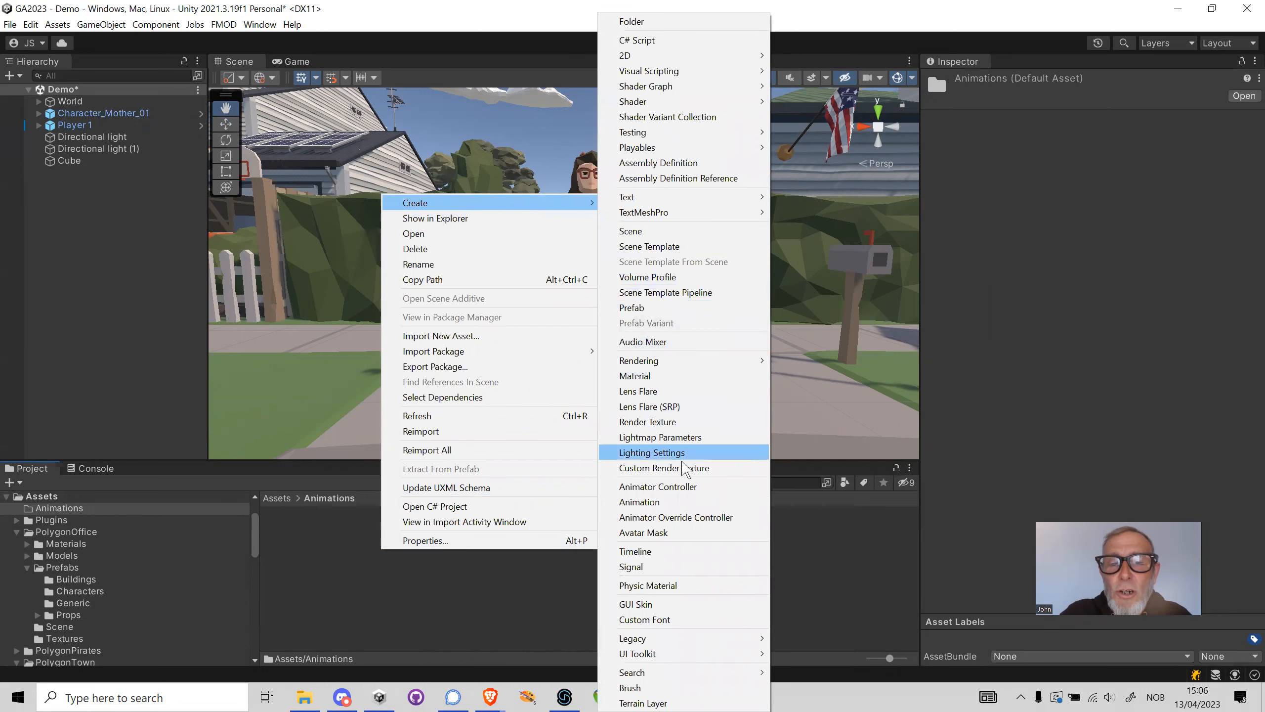
left_click(686, 493)
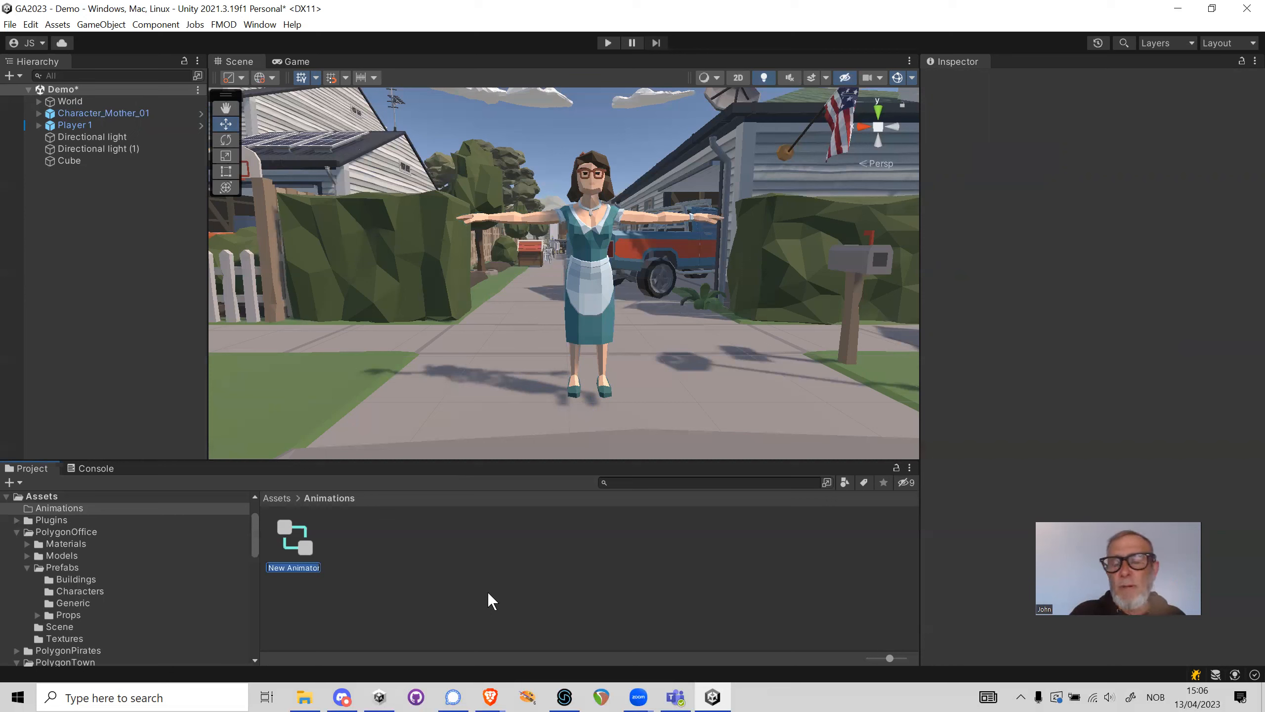
type("Mother")
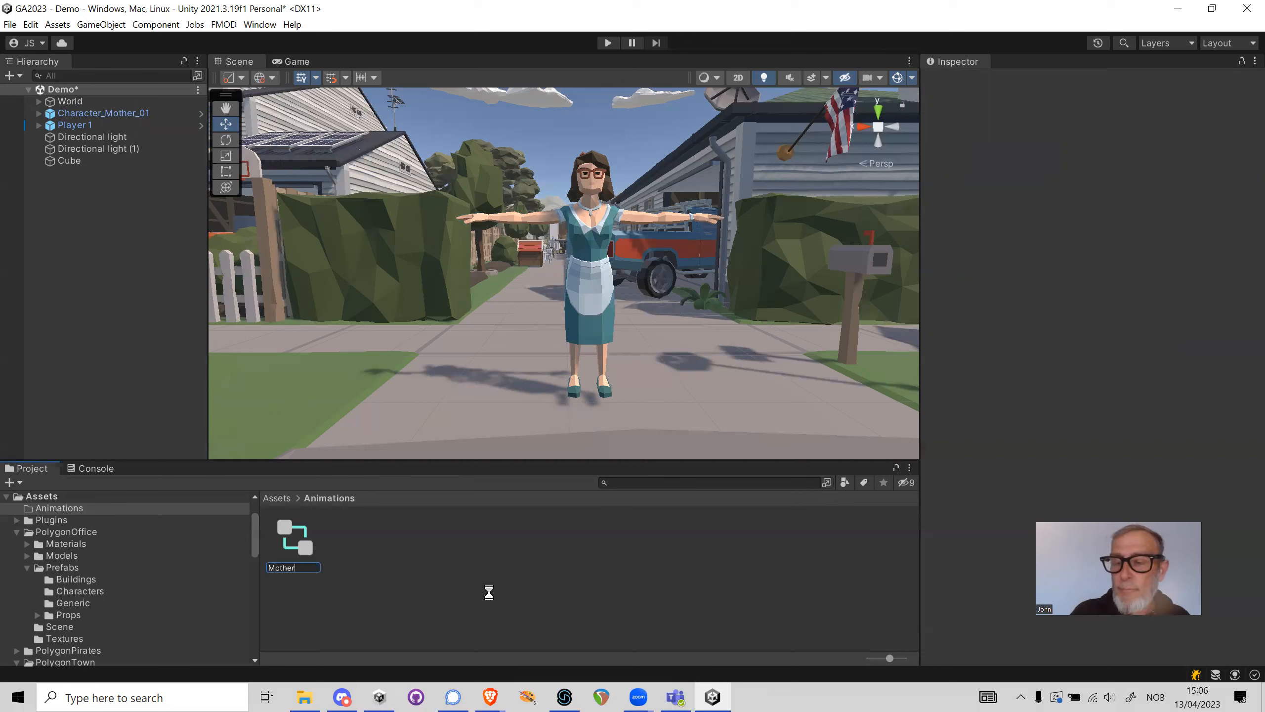
key("Return")
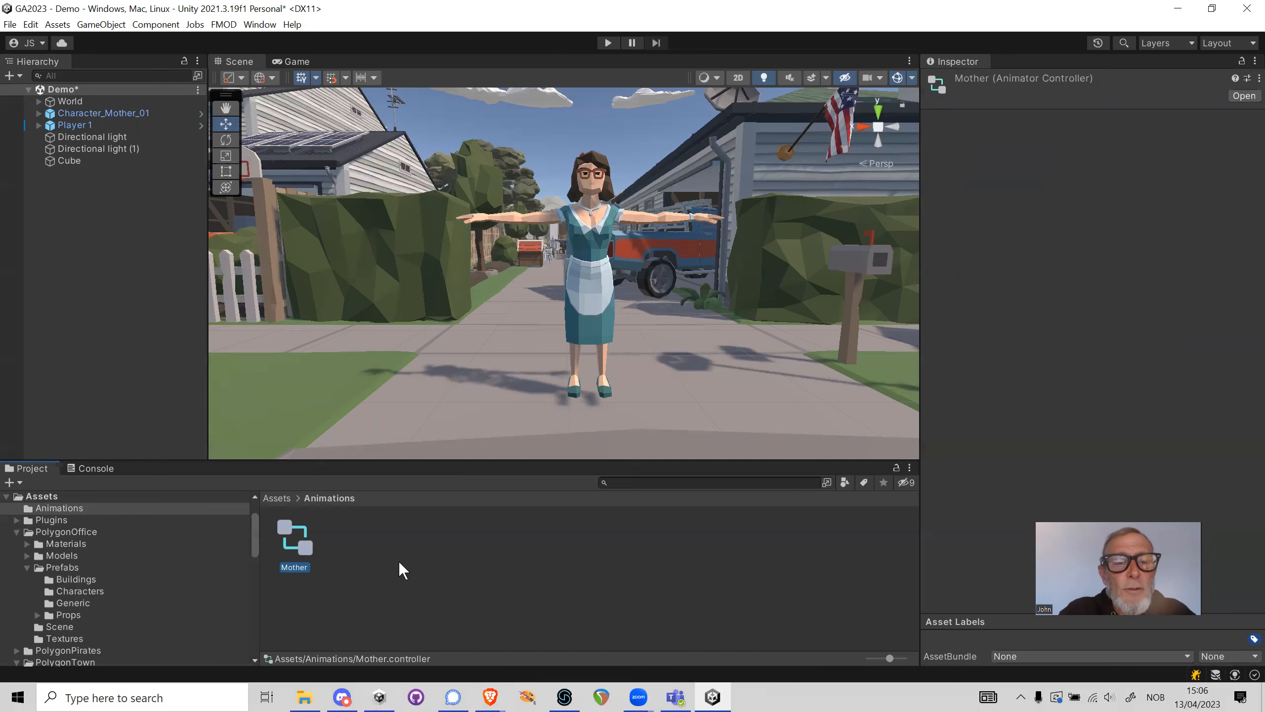
Open the Mother animator controller and add an empty state between Entry and Exit
double_click(303, 549)
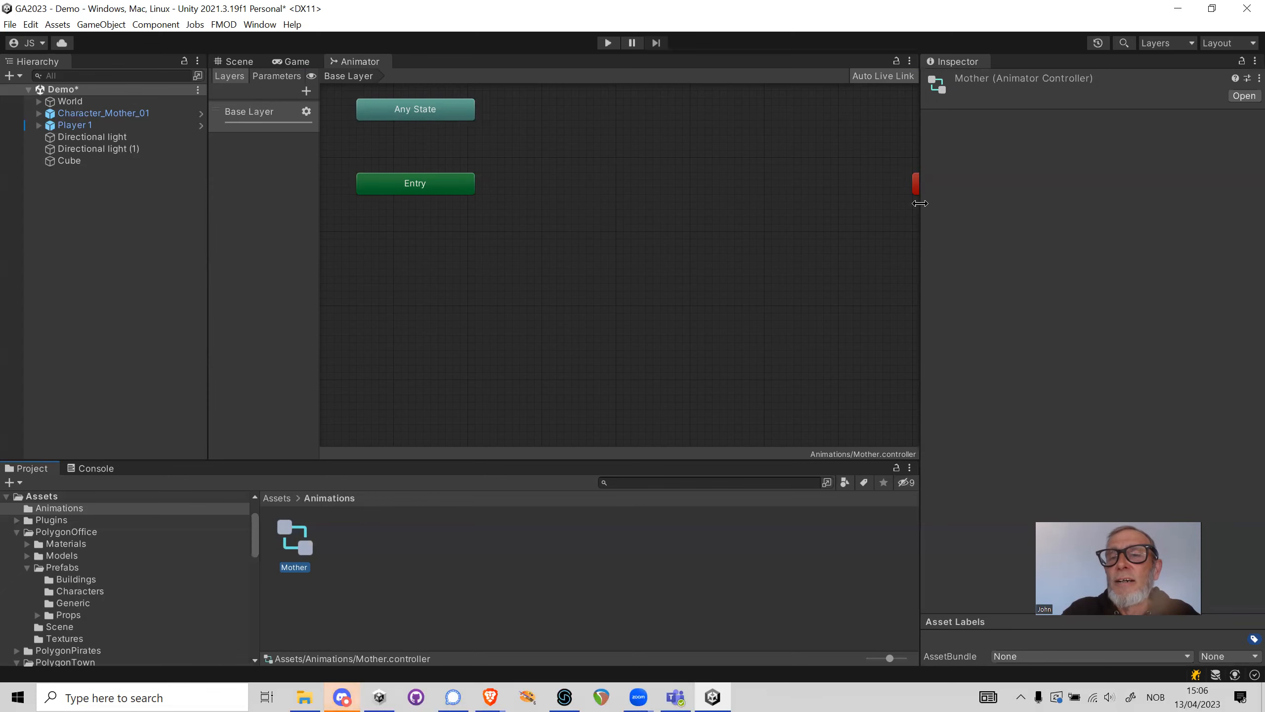
left_click_drag(920, 210, 1092, 226)
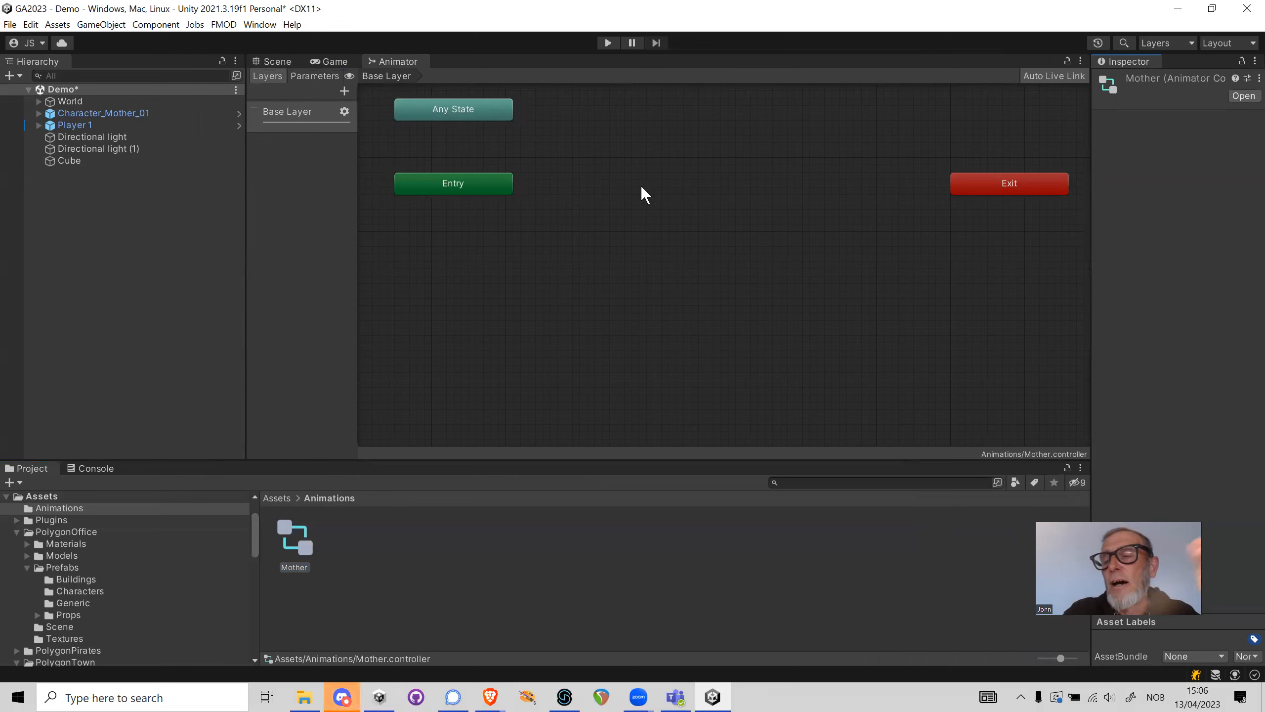
right_click(654, 176)
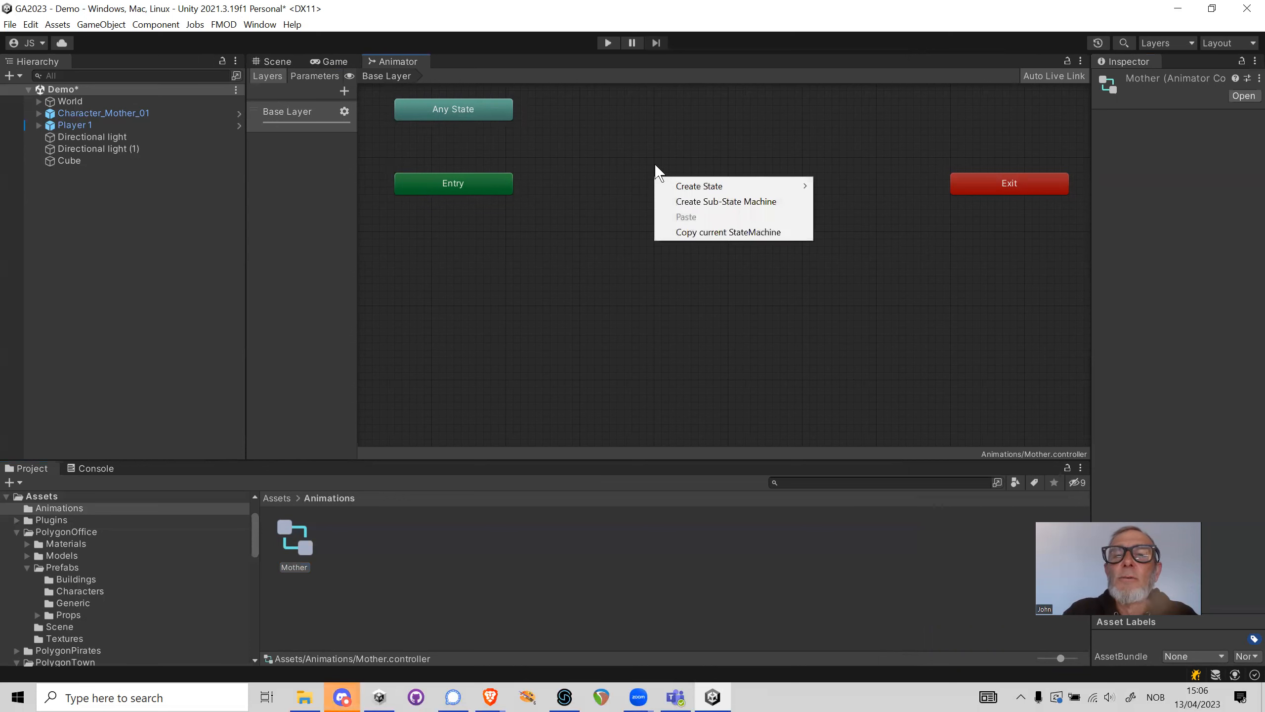
mouse_move(726, 186)
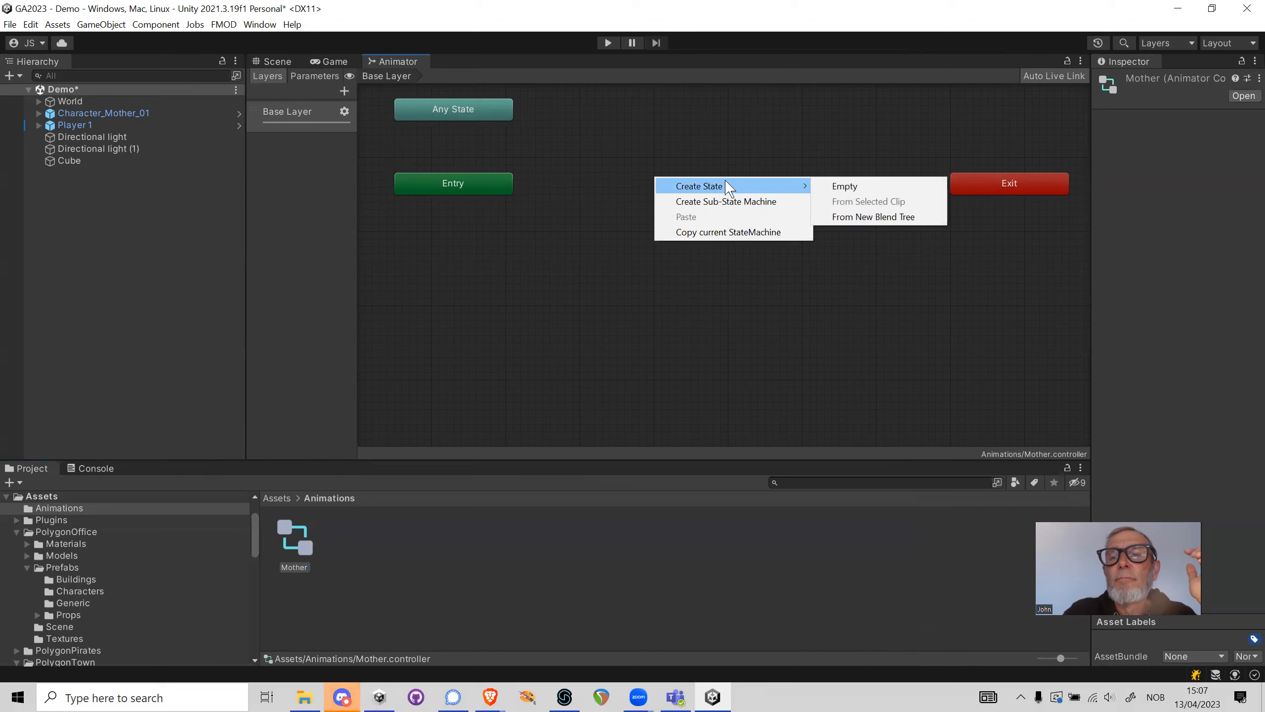
left_click(846, 187)
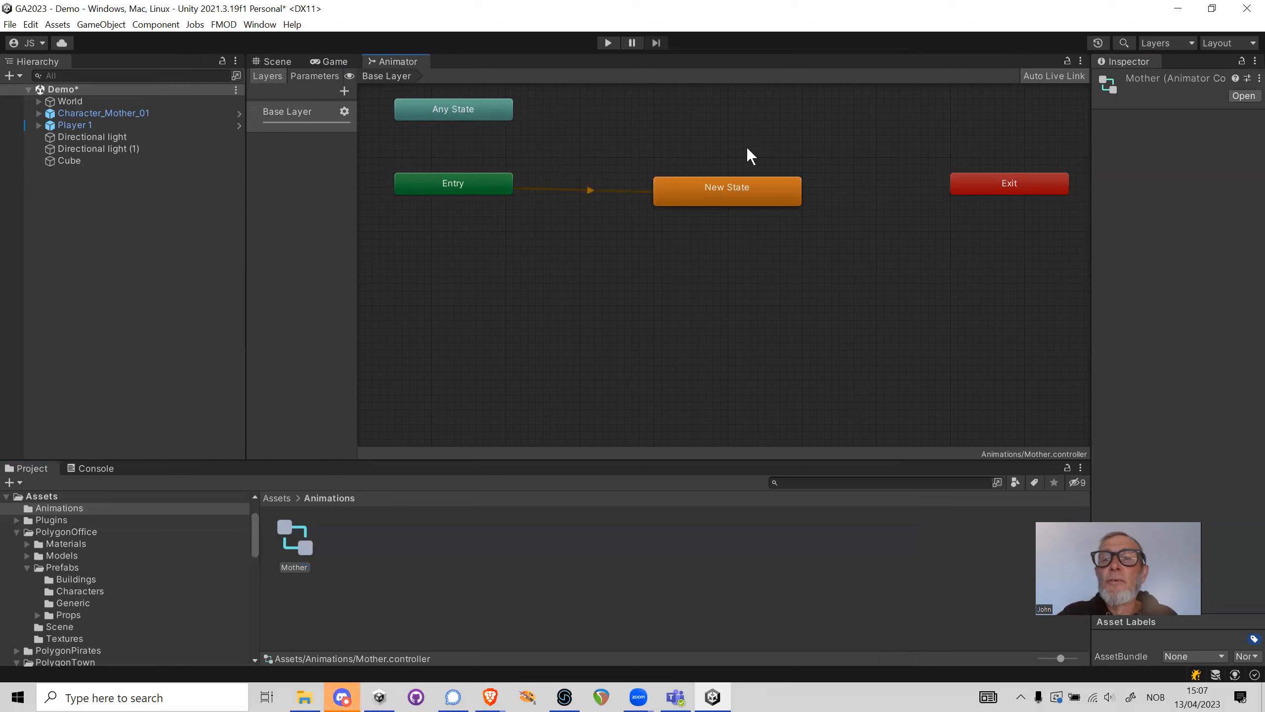
Rename the new state as Idle and check which motions can be assigned to it, without choosing one
left_click(721, 192)
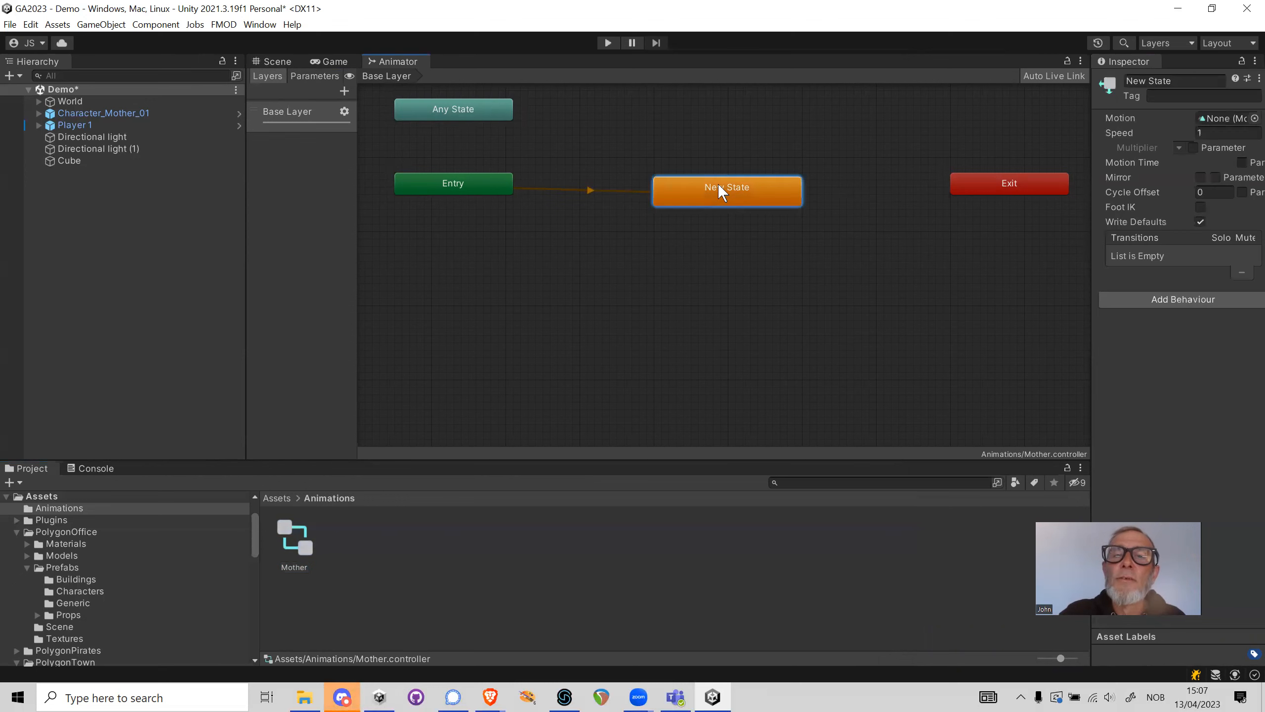
left_click_drag(1092, 162, 865, 163)
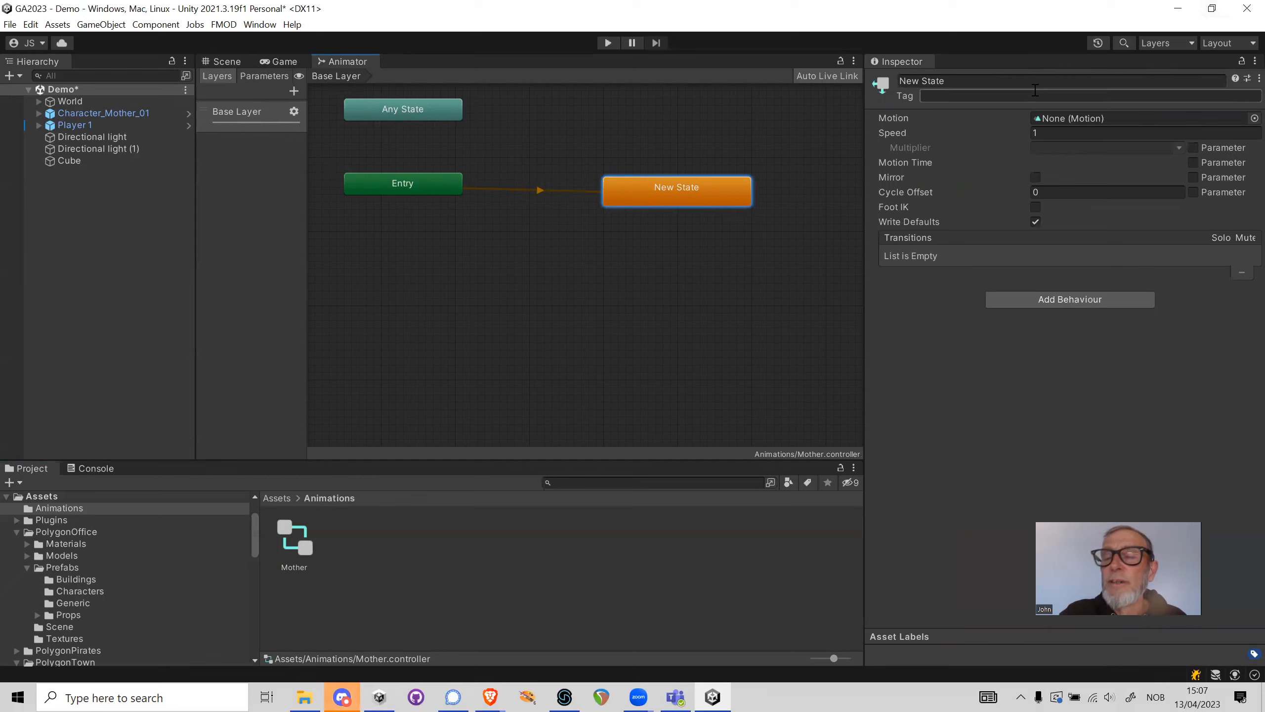
left_click(989, 78)
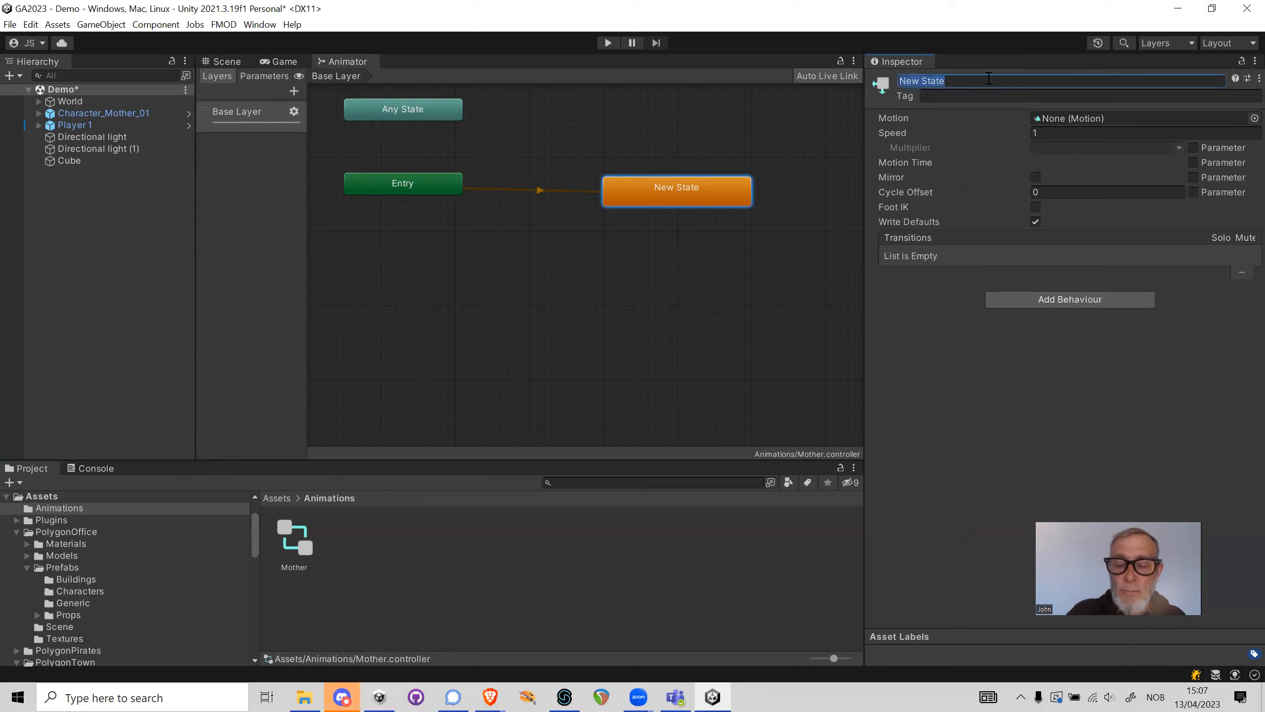
type("Idle")
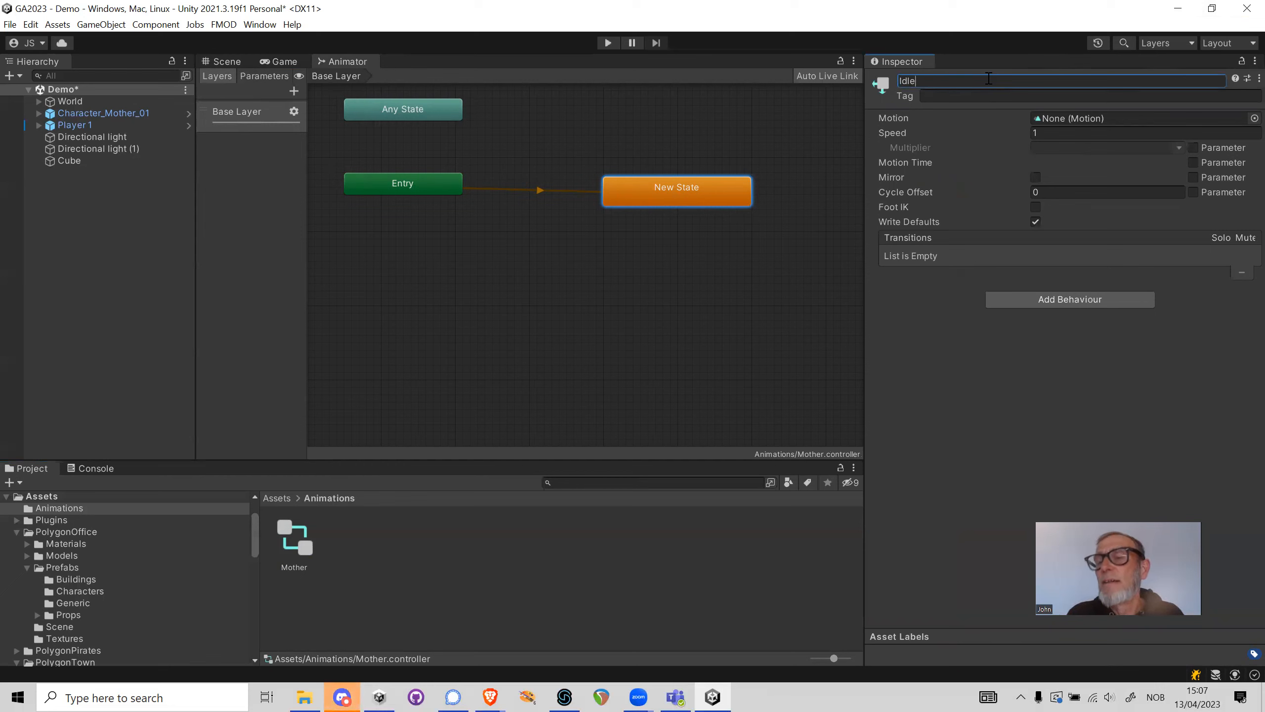
key("Return")
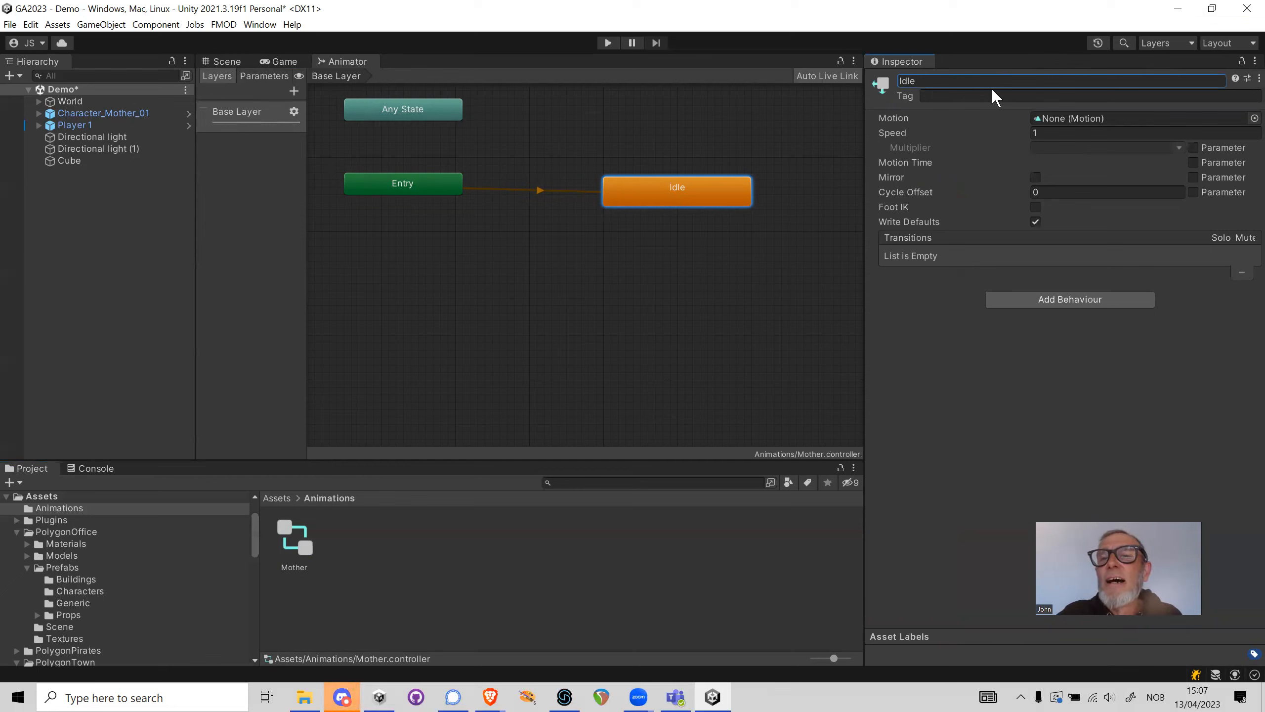
left_click(1253, 119)
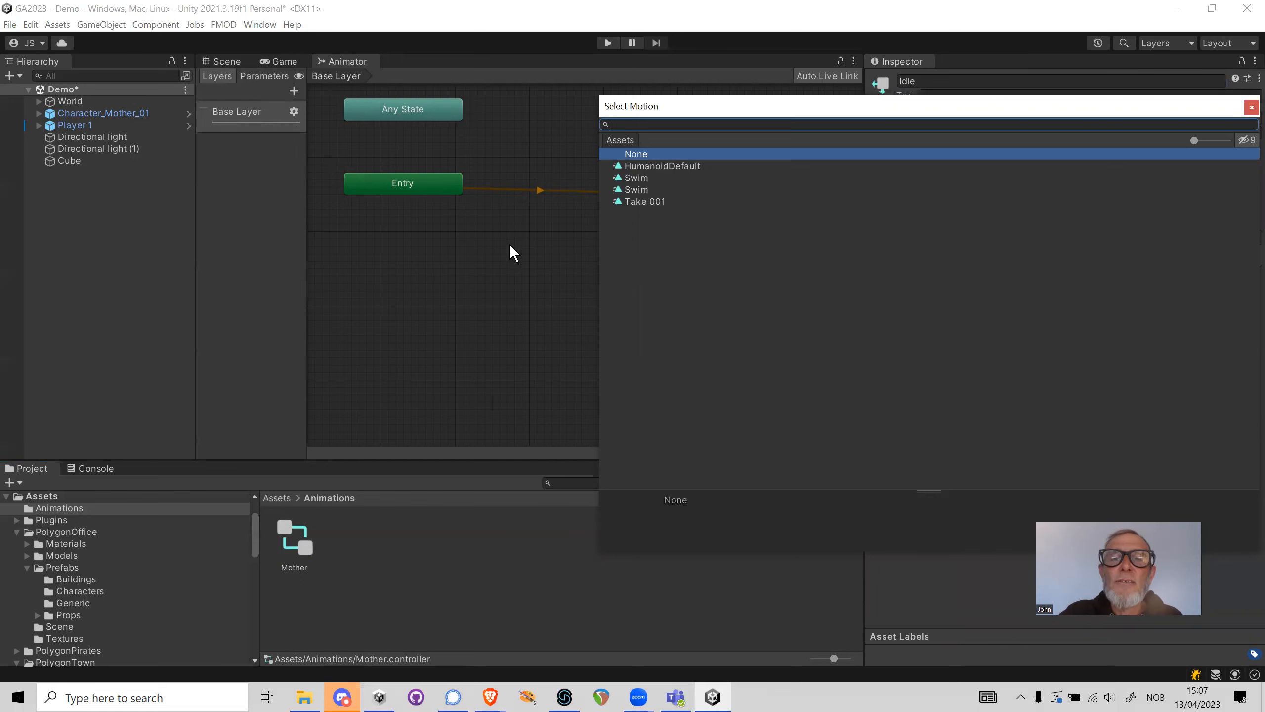
left_click(505, 270)
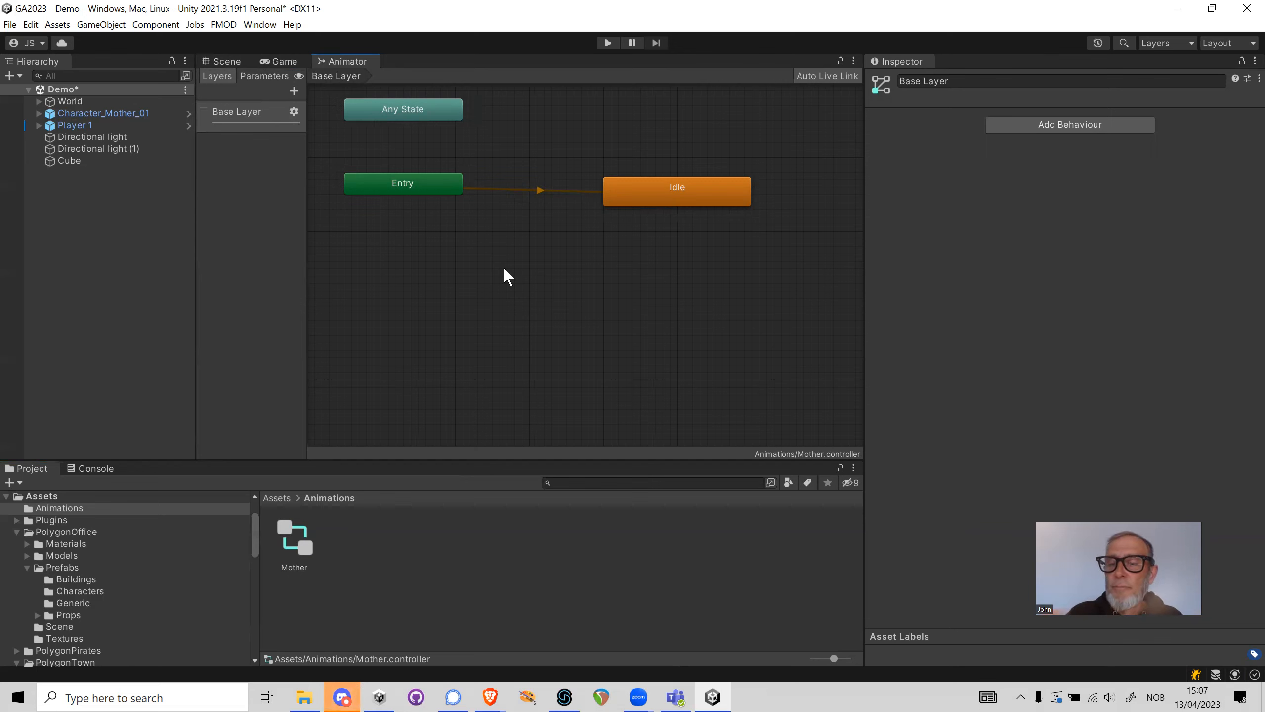
Select Character_Mother_01 in the scene, widen the animator's layer list, and switch to the Mixamo page in the Brave browser
left_click(106, 115)
left_click_drag(307, 132, 489, 145)
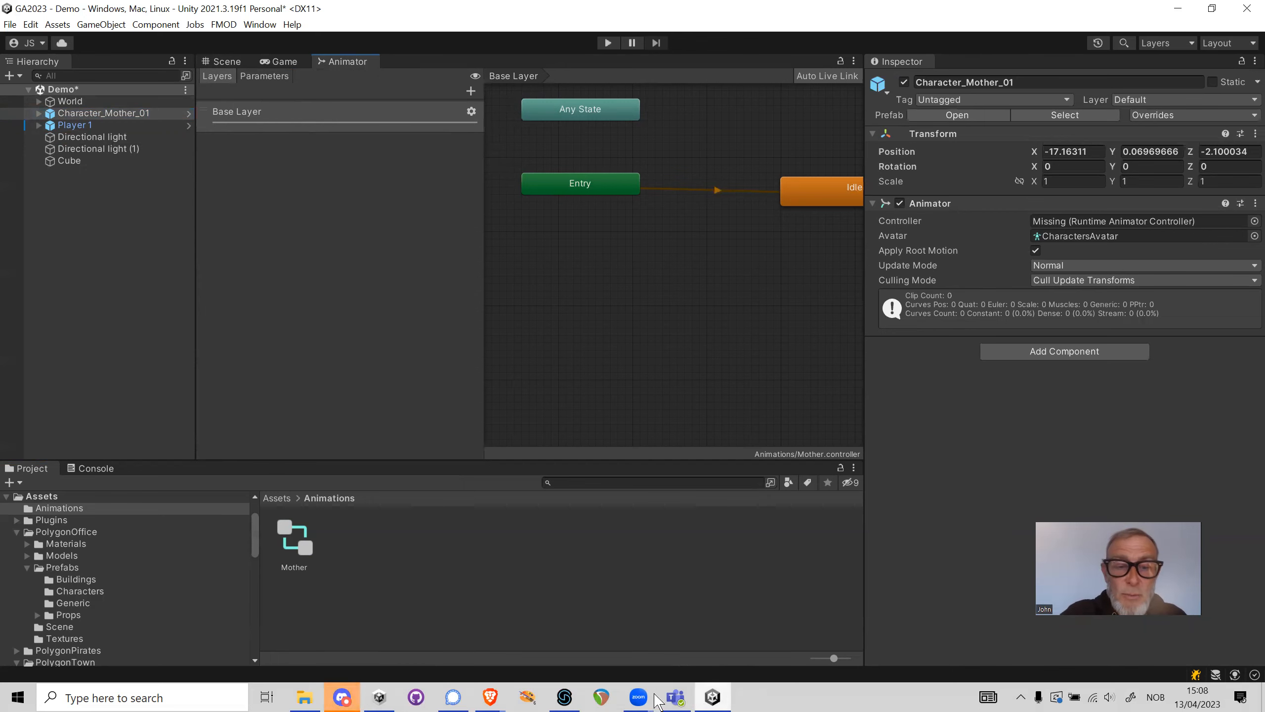
mouse_move(491, 697)
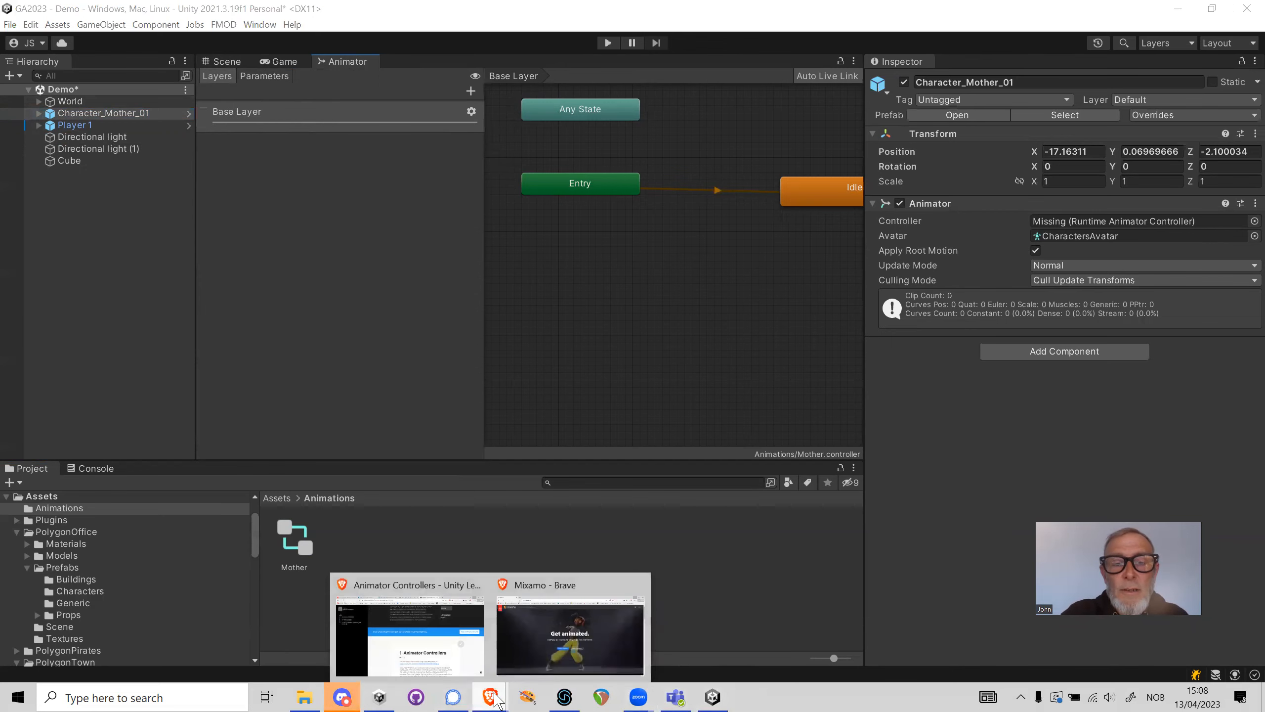
left_click(605, 623)
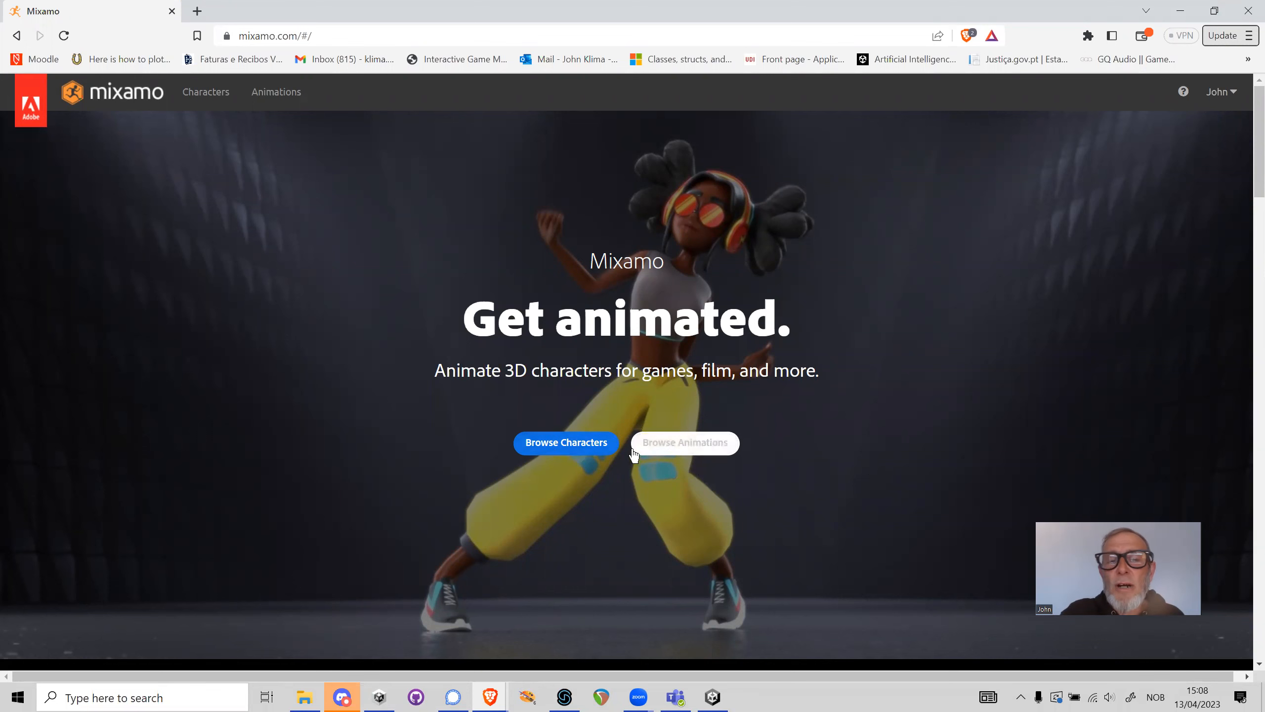
Browse the Mixamo characters and use Warrok W Kurniawan as the current character
left_click(588, 455)
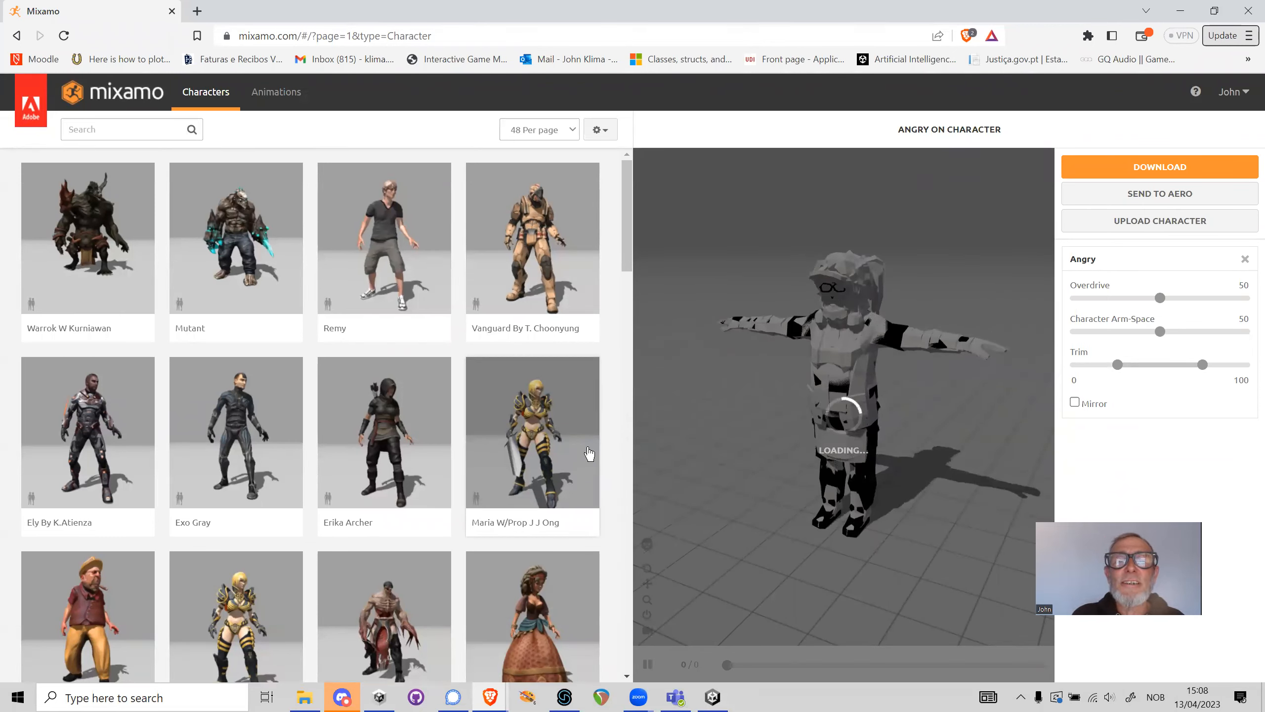
left_click(99, 254)
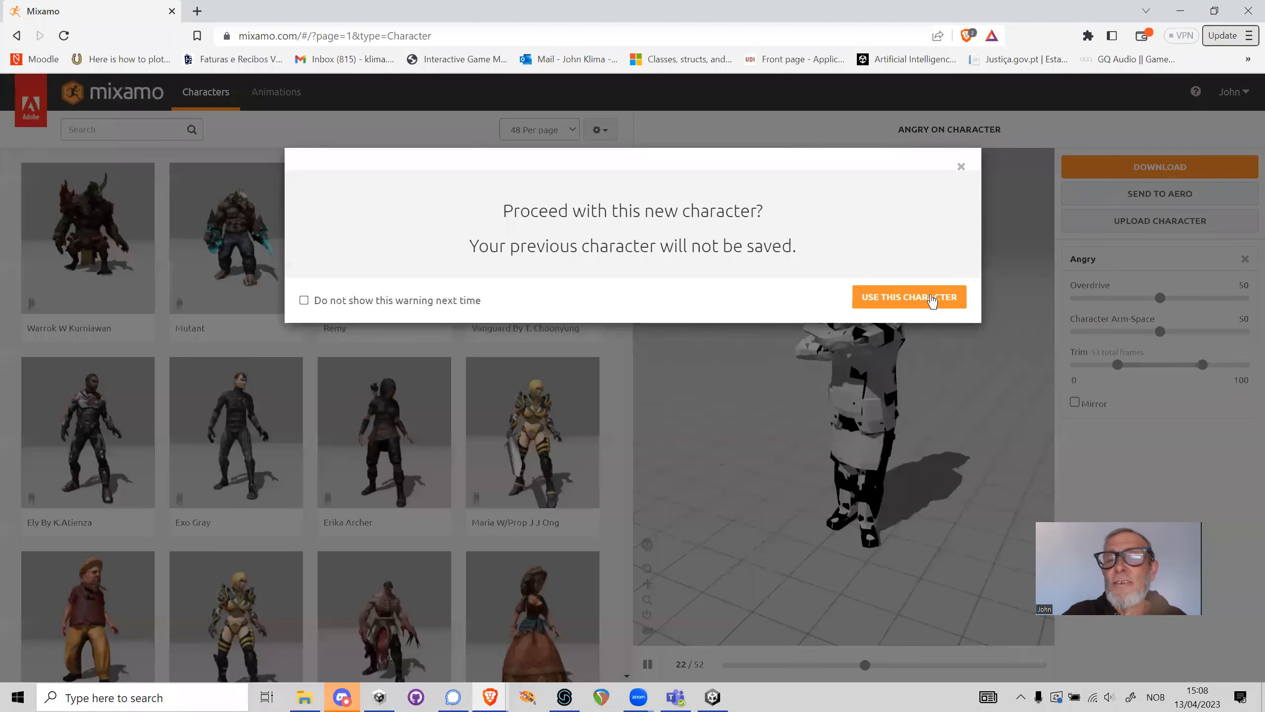
left_click(931, 296)
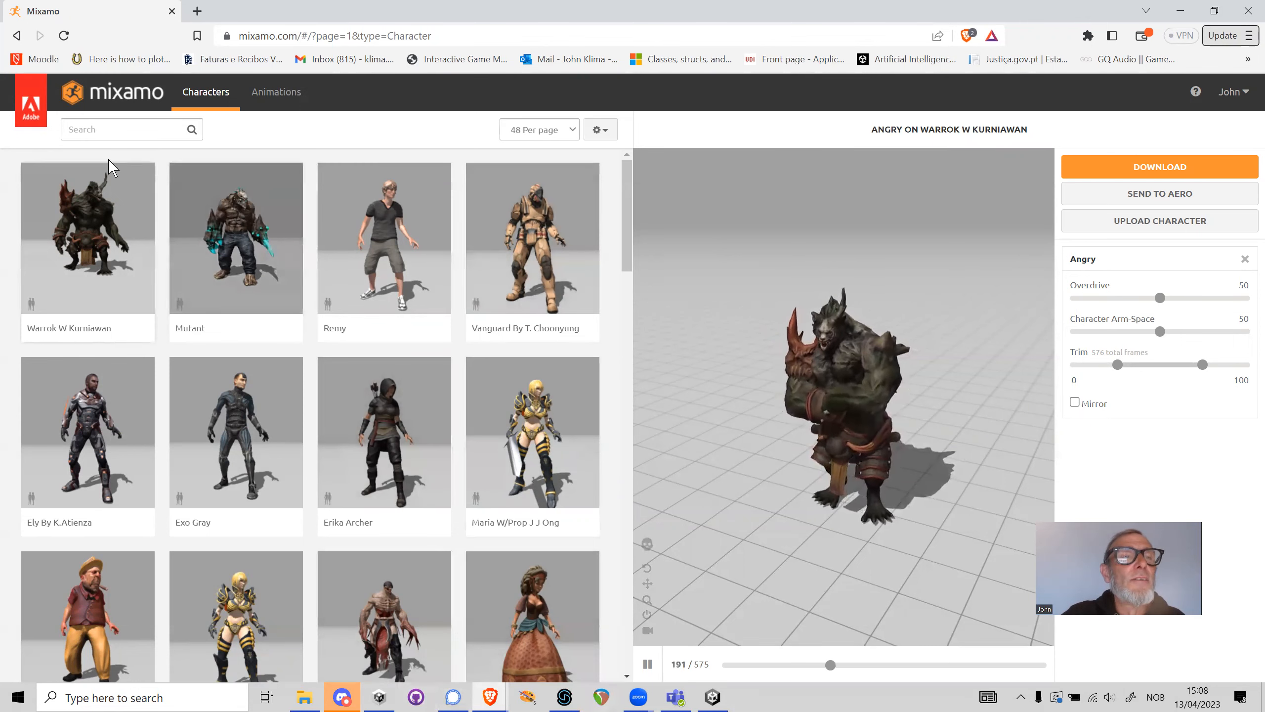
Search the Mixamo animations for "angry"
left_click(276, 92)
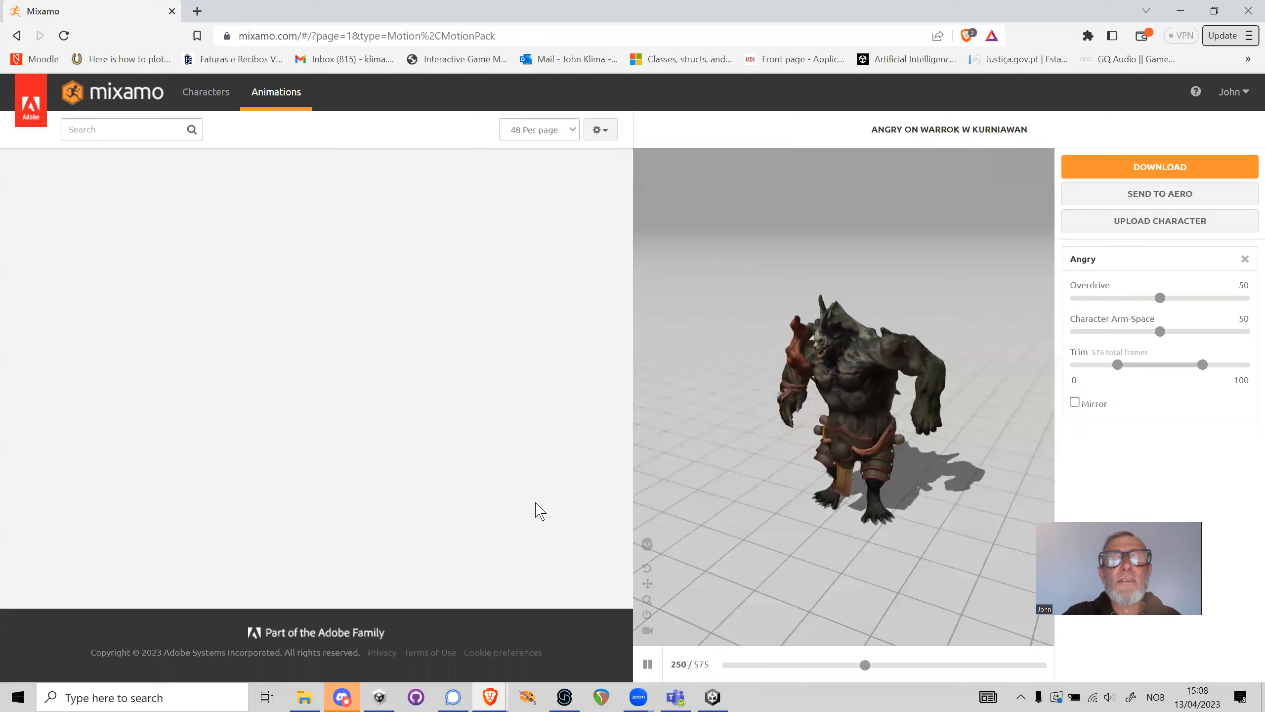
left_click(141, 126)
type("angry")
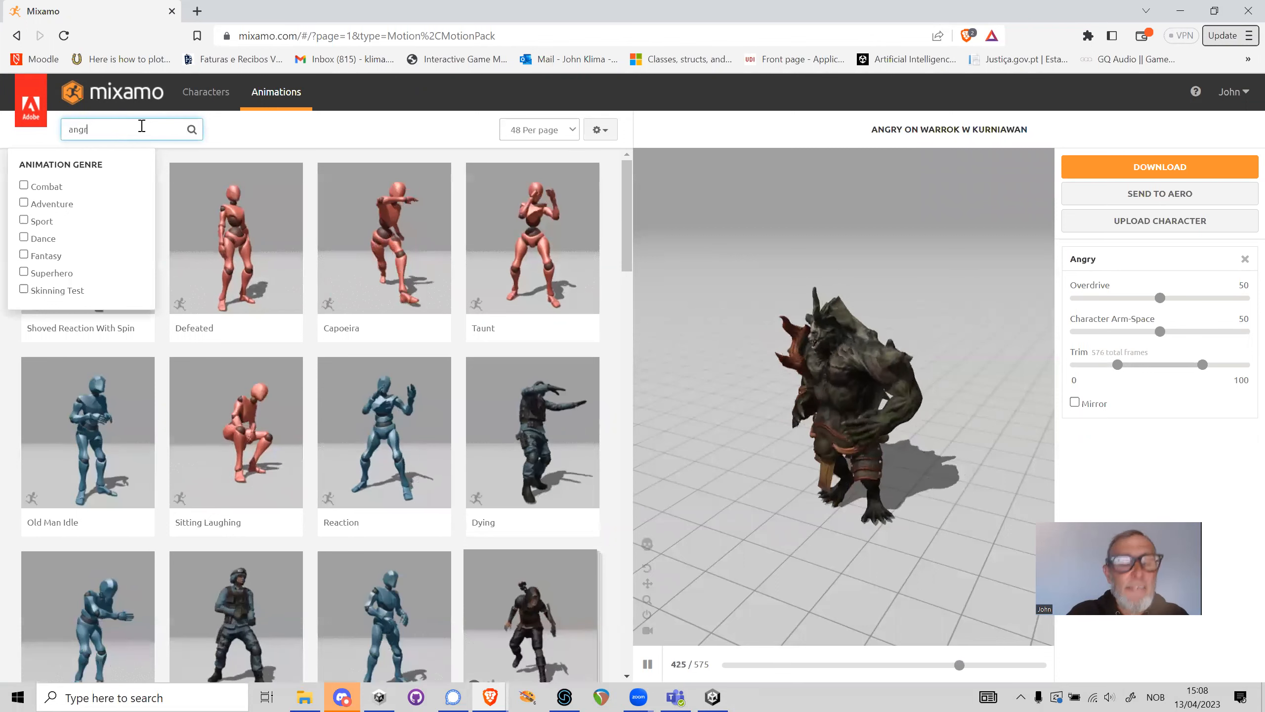
key("Return")
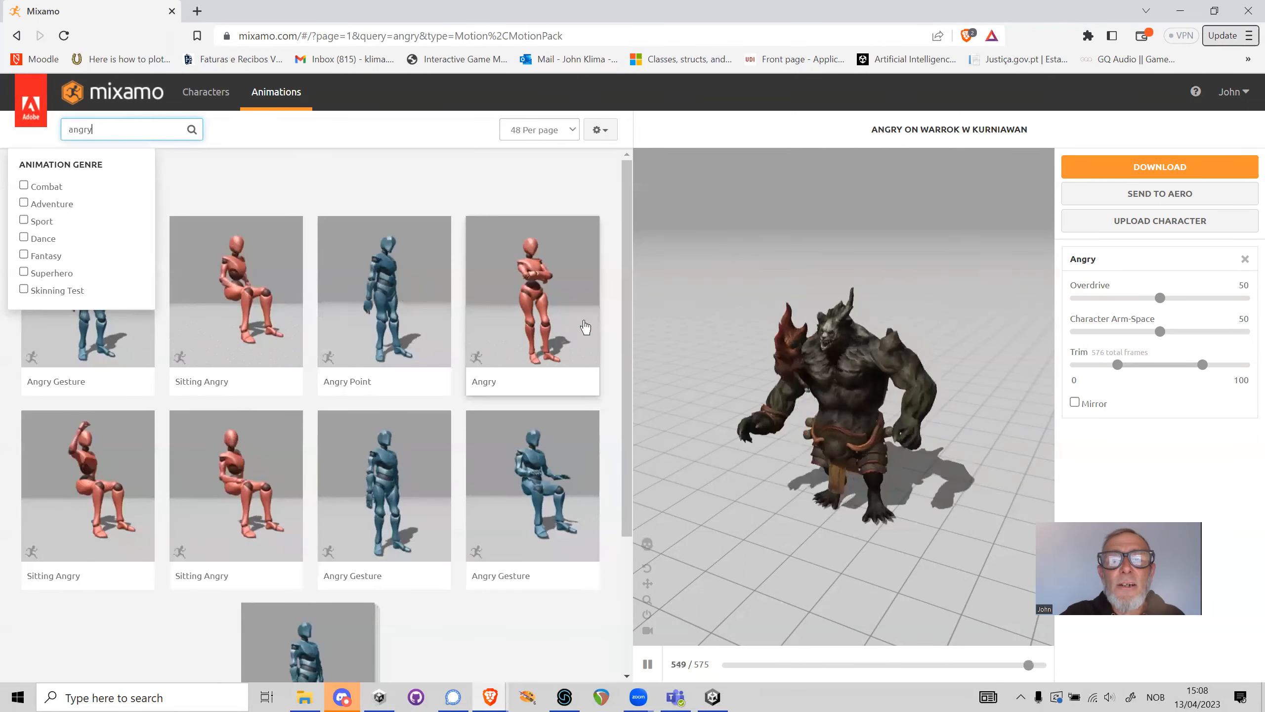
Preview the Angry and Sitting Angry animations on the character, leaving the standing Angry animation applied
left_click(546, 295)
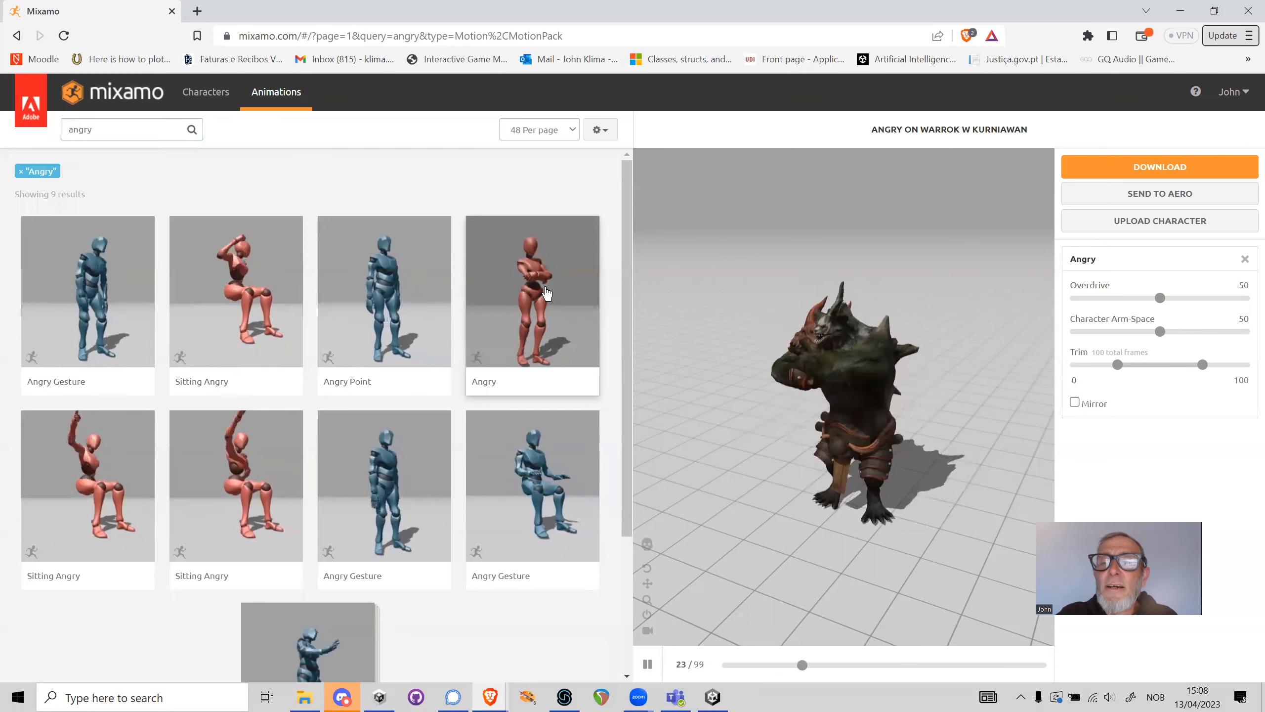
left_click(259, 295)
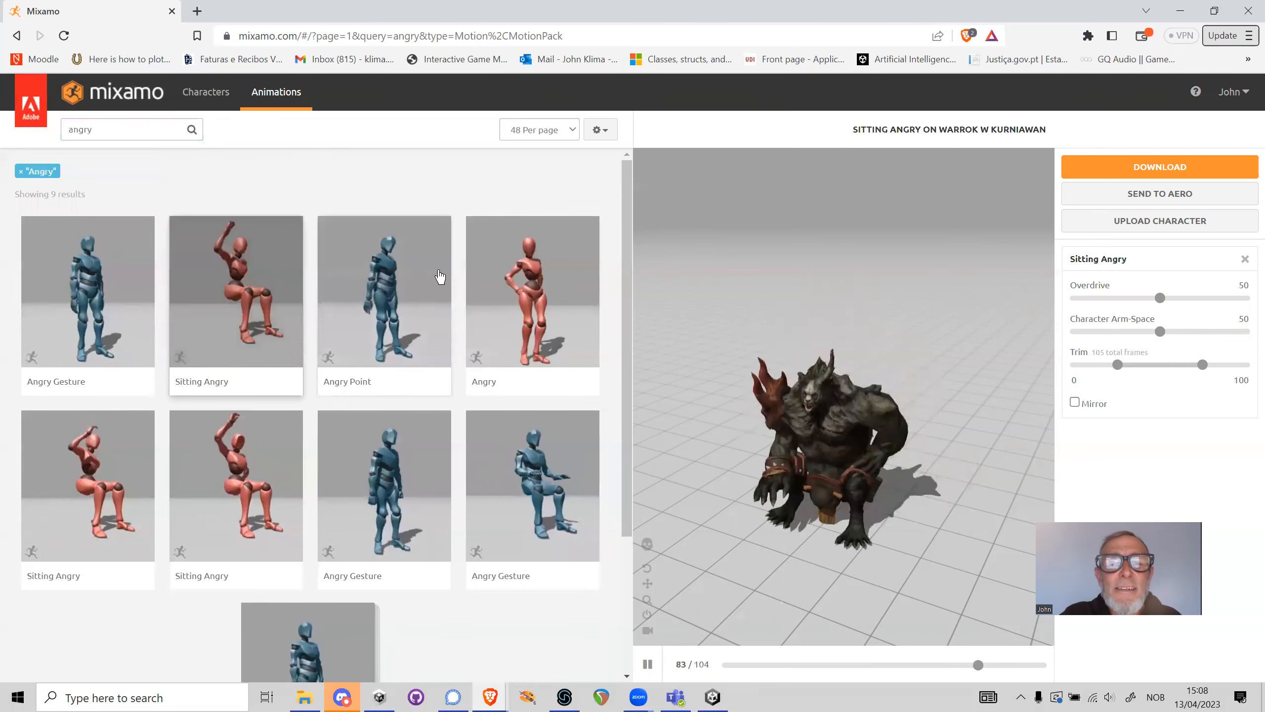
left_click(527, 331)
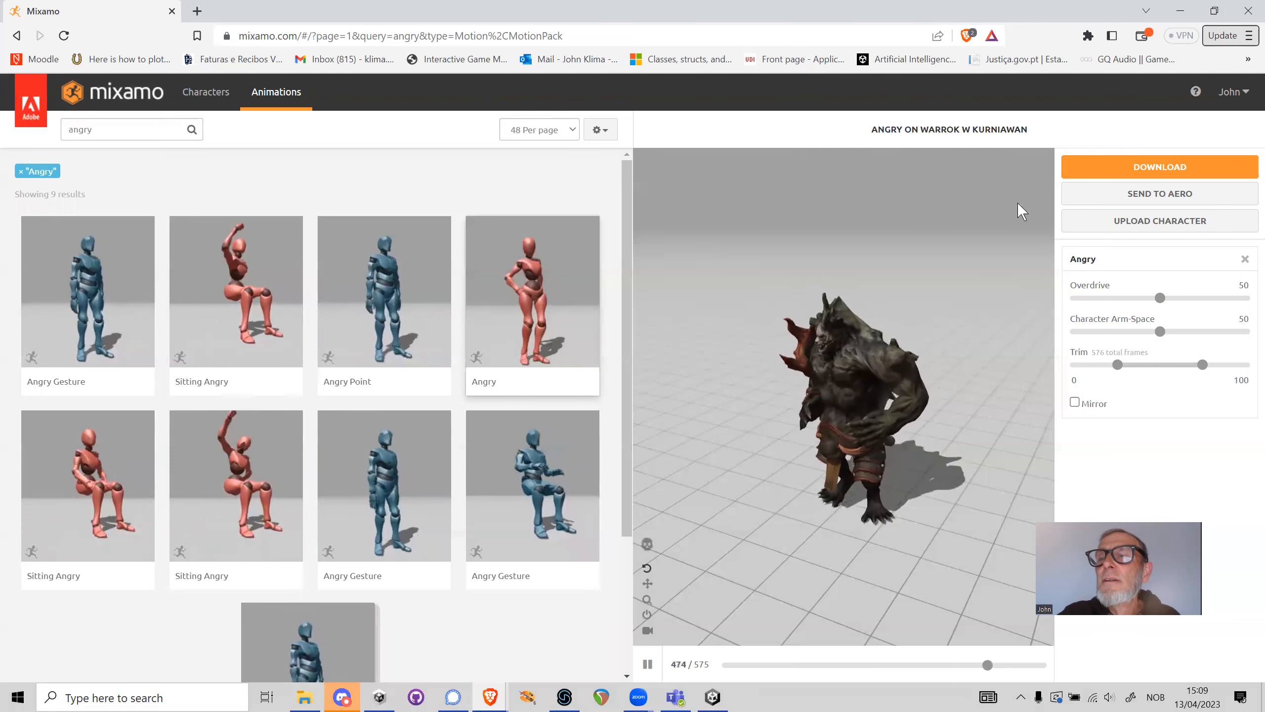
Start a character upload and browse to PolygonTown's Prefabs > Characters folder in File Explorer to look for the character file
left_click(1182, 226)
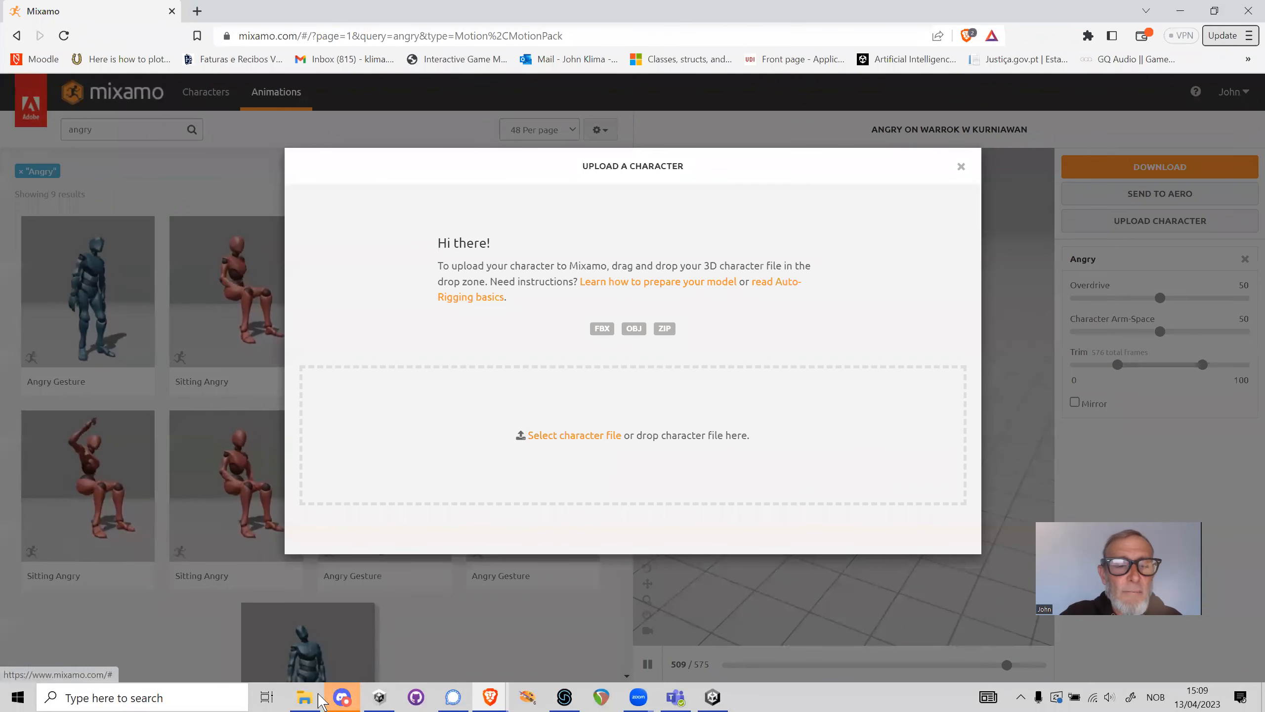
left_click(305, 698)
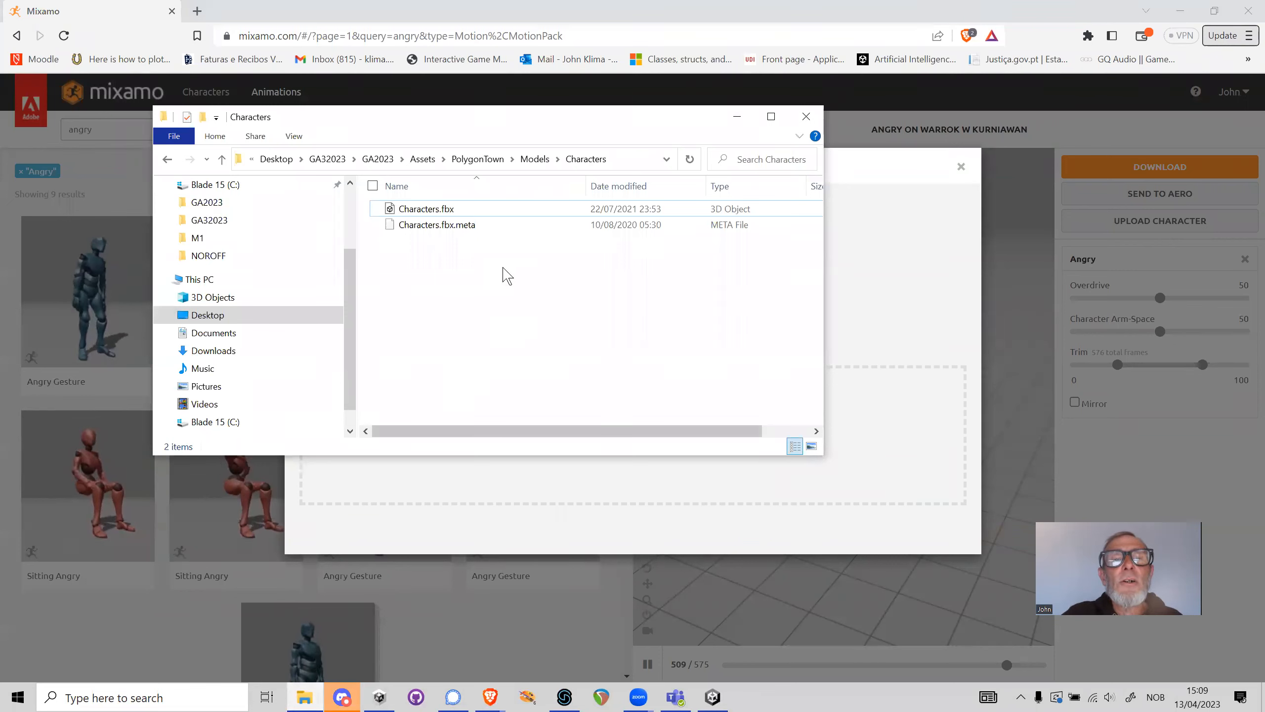
left_click(433, 159)
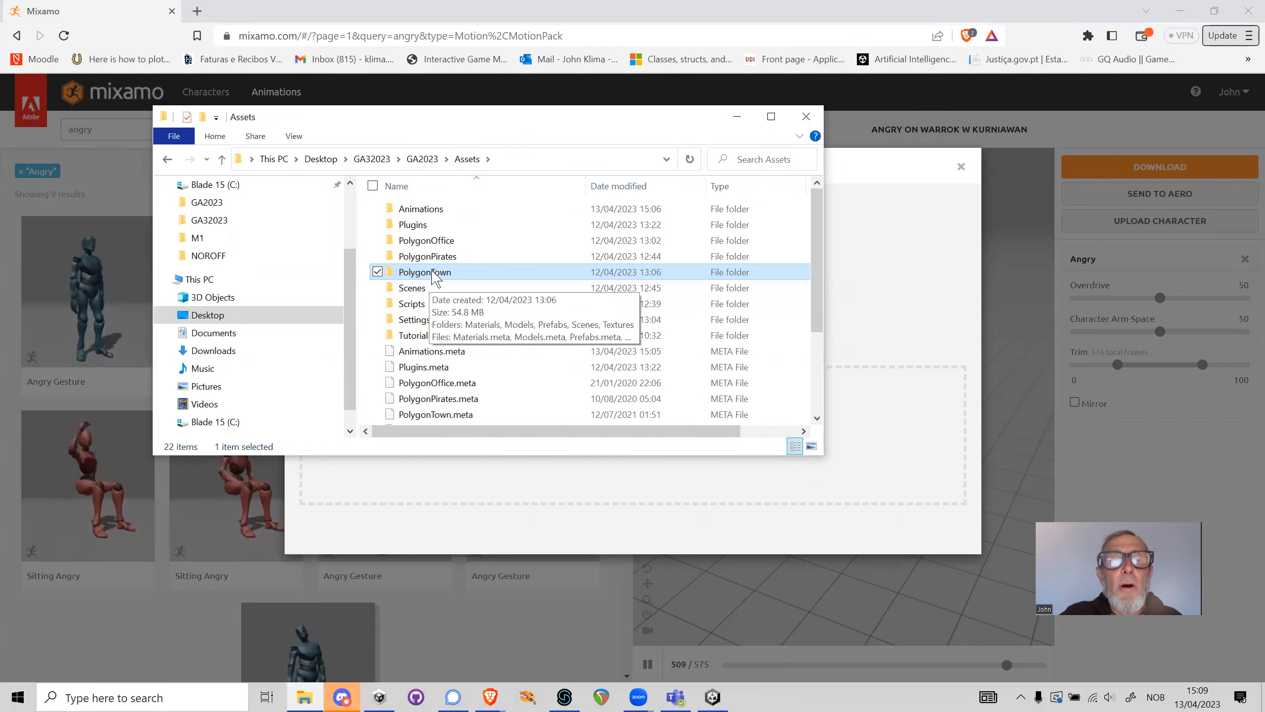
double_click(432, 273)
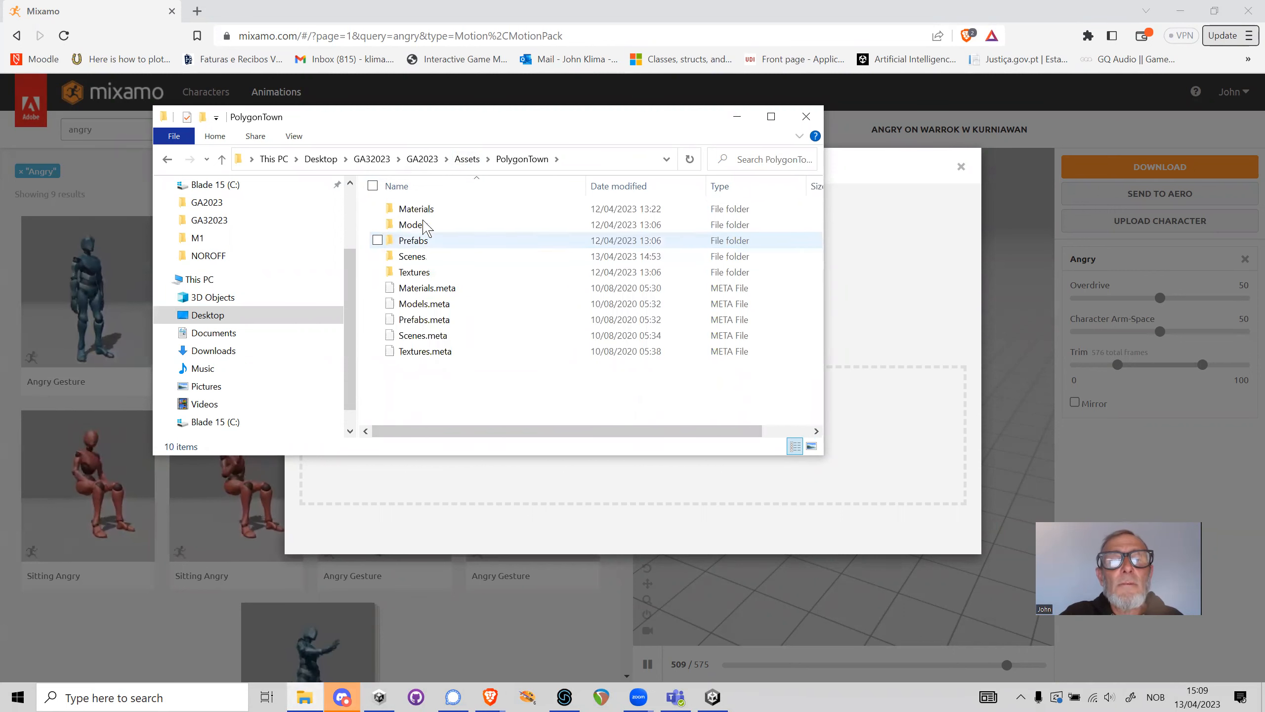
double_click(420, 240)
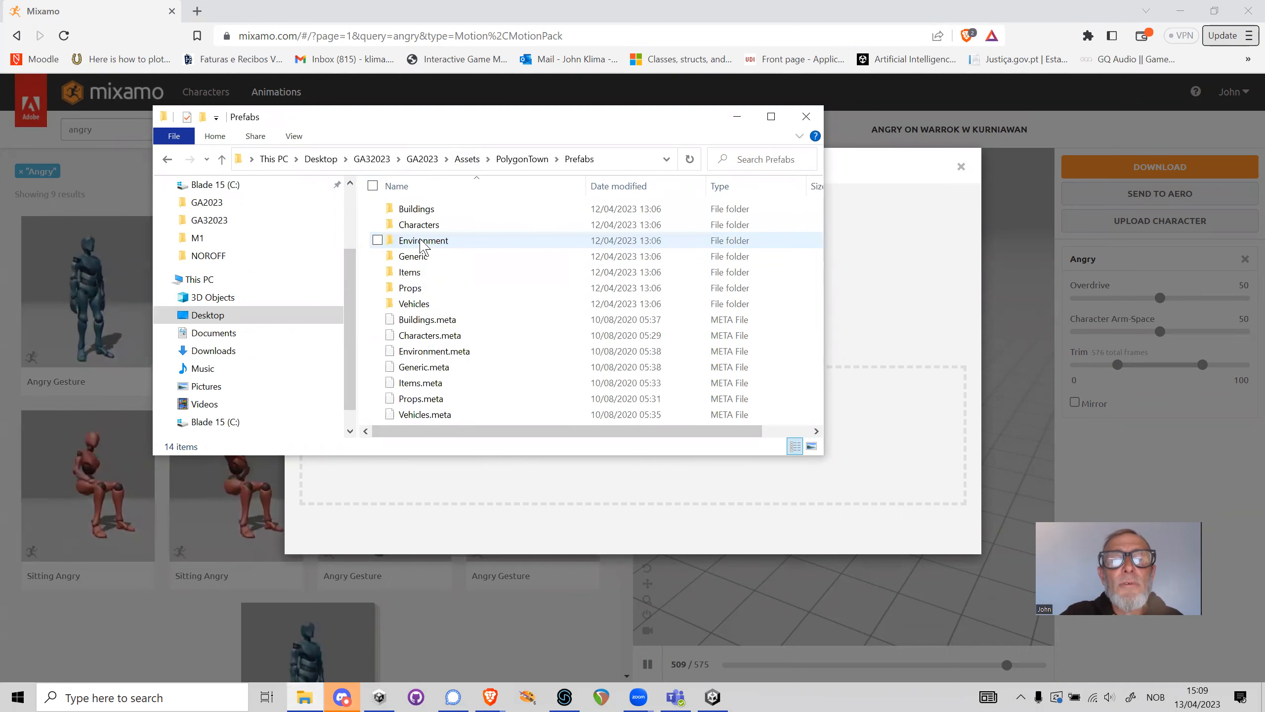
double_click(428, 225)
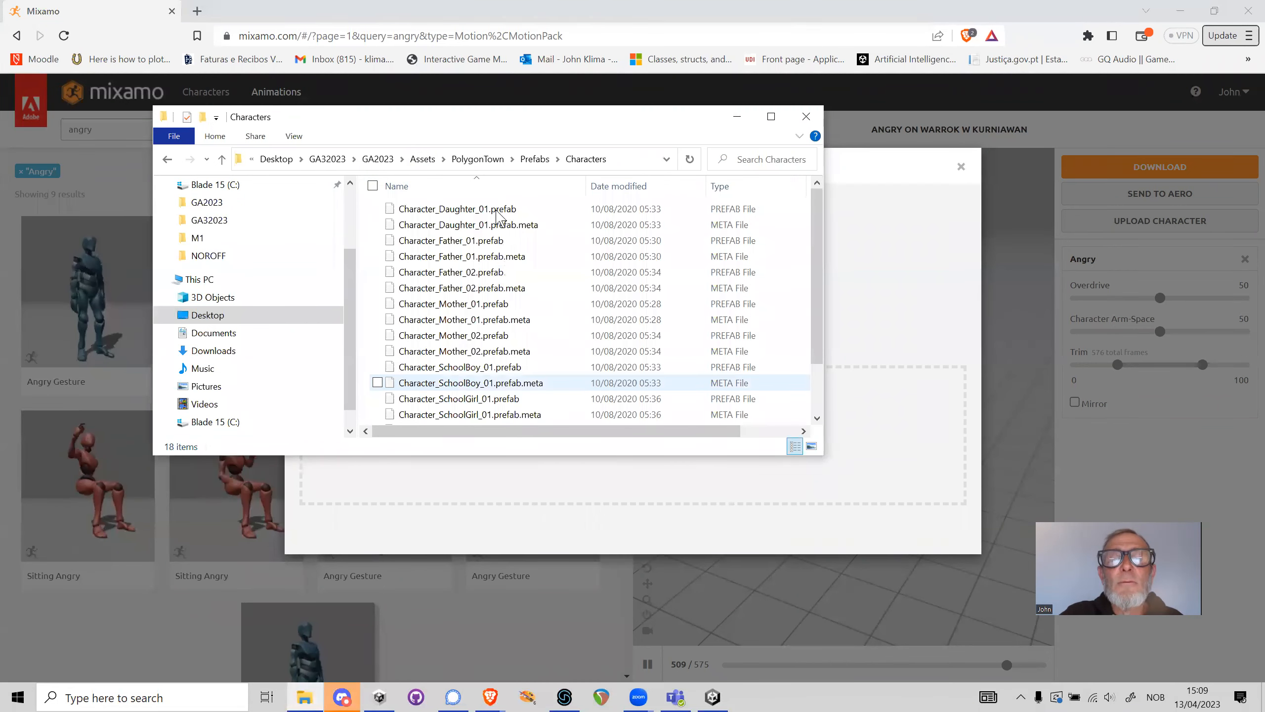
Upload Characters.fbx from PolygonTown's Models > Characters folder to Mixamo and accept it as the new character
left_click(477, 159)
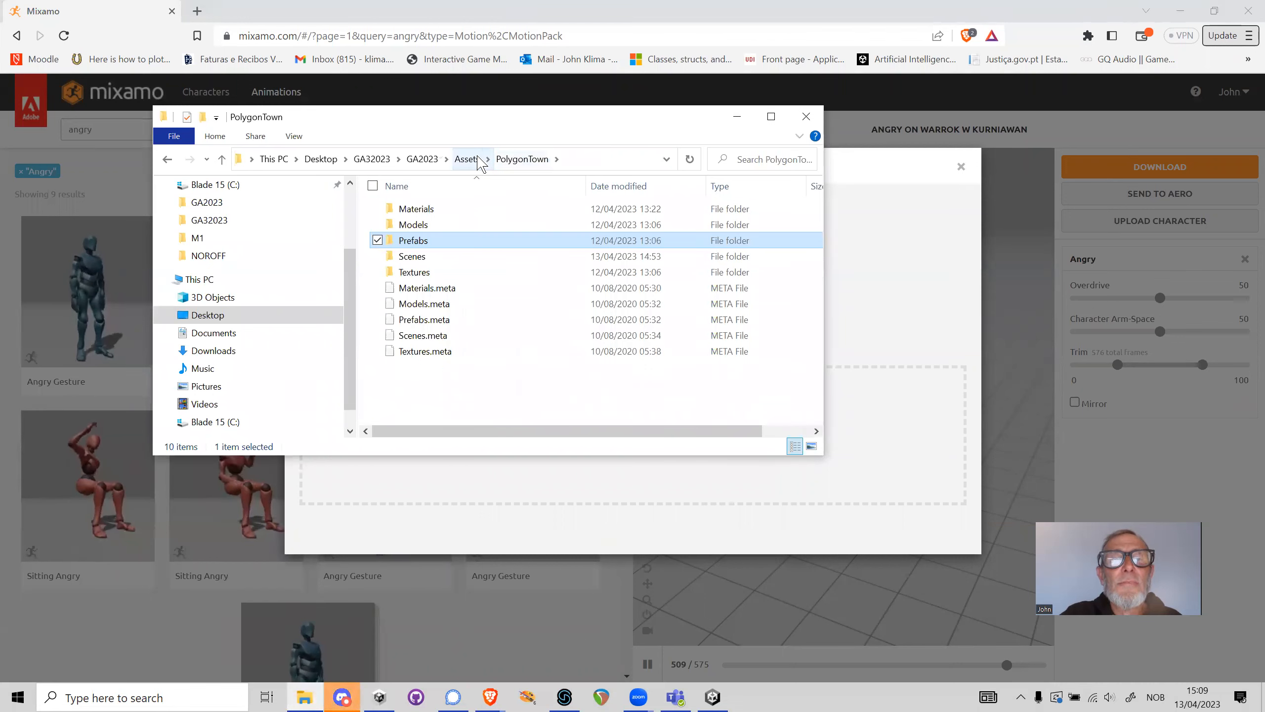
double_click(415, 225)
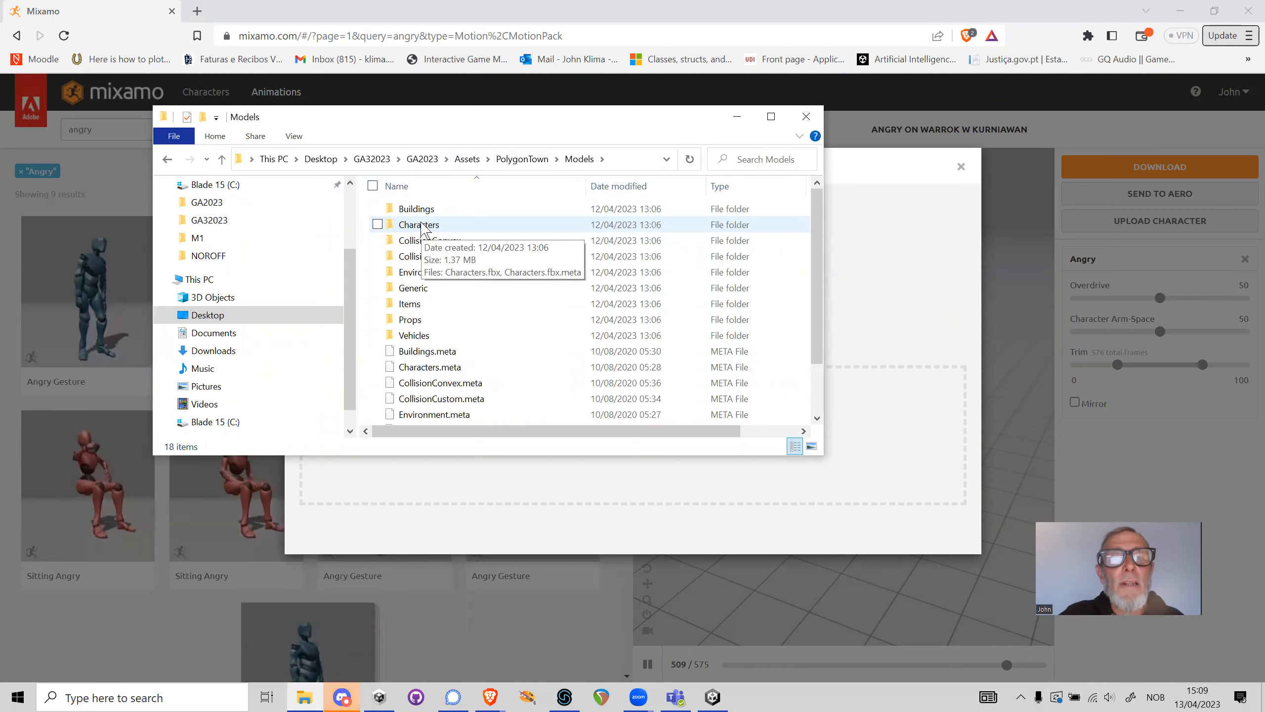
double_click(424, 227)
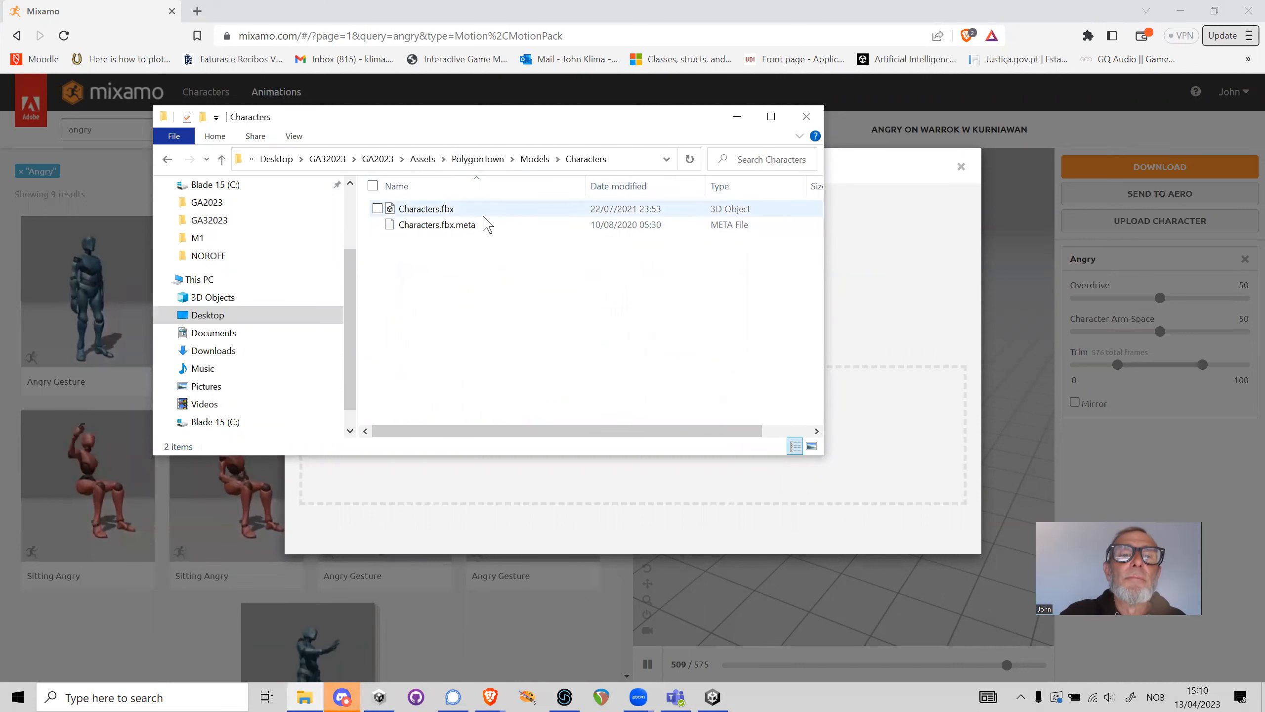
left_click_drag(386, 209, 899, 484)
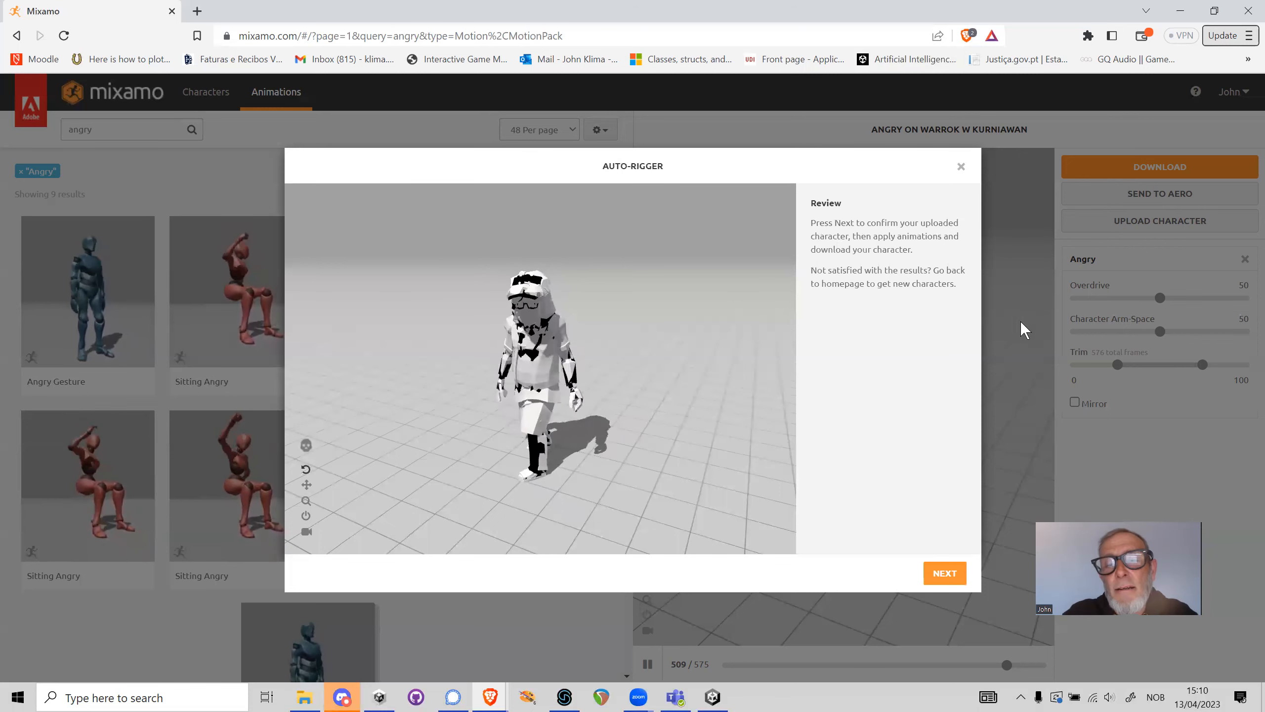
left_click(953, 575)
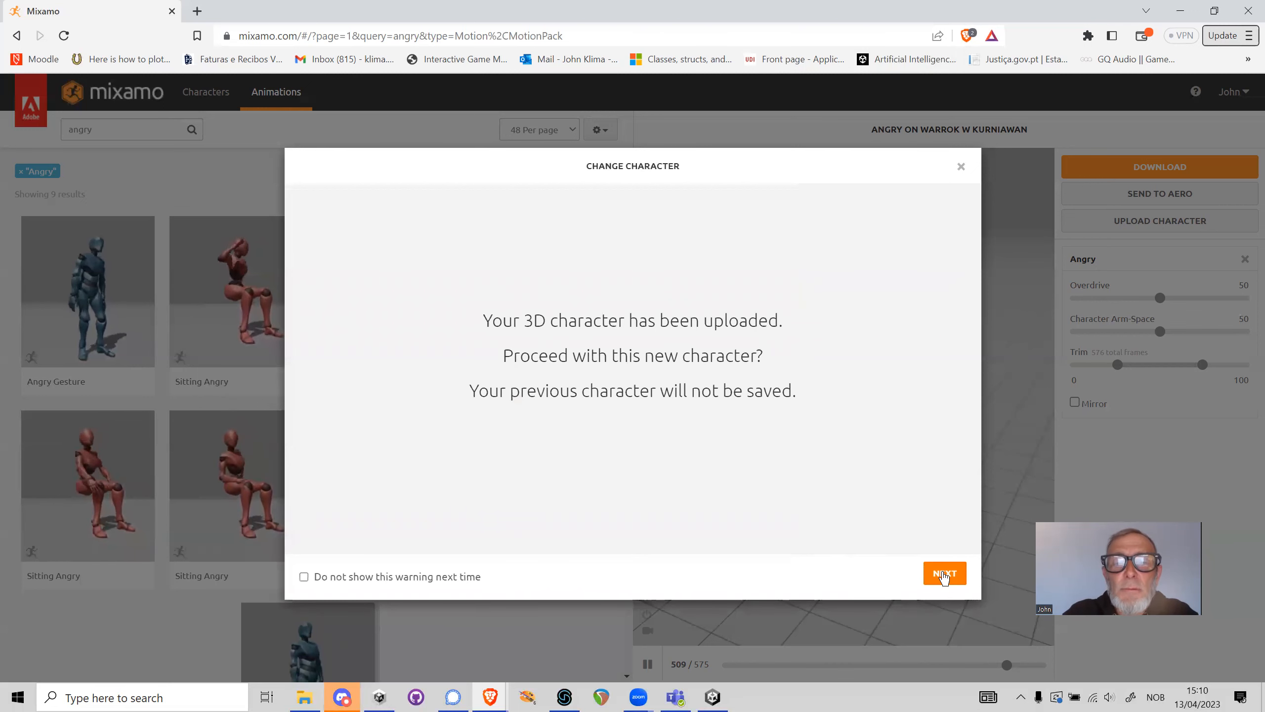
left_click(944, 574)
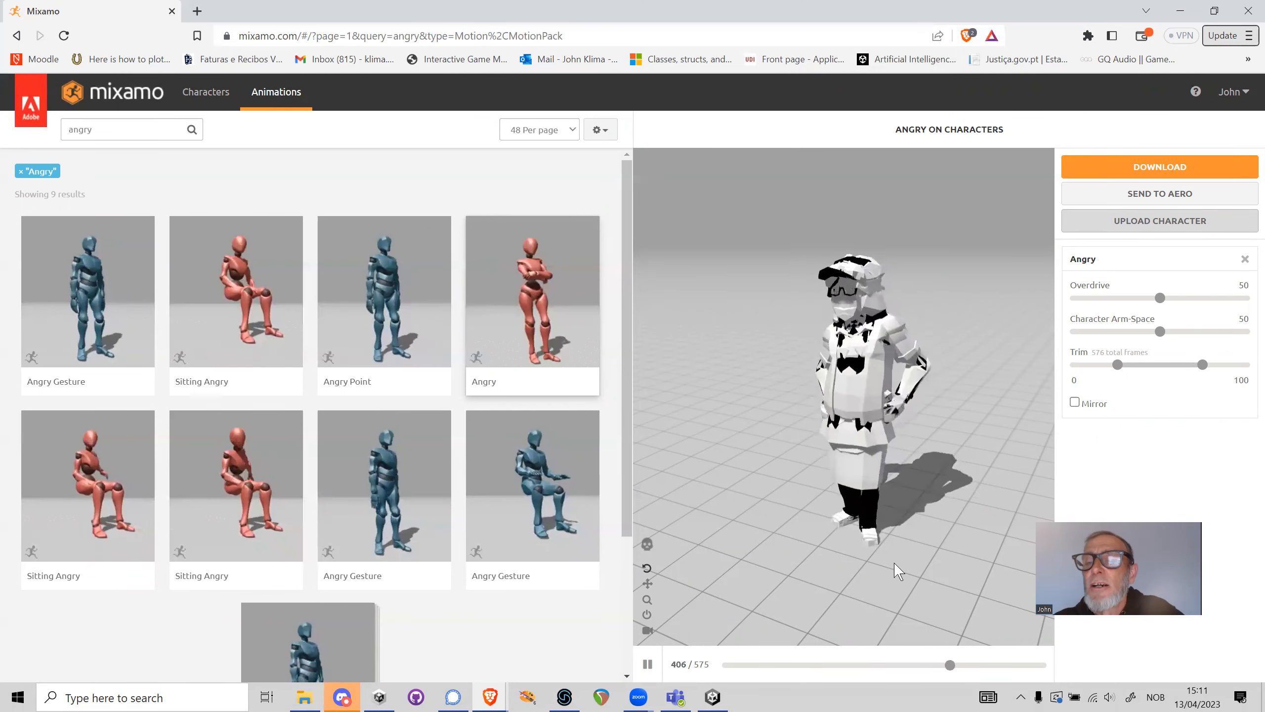
Configure the Angry animation's download as FBX for Unity(.fbx) and Without Skin
left_click(1195, 169)
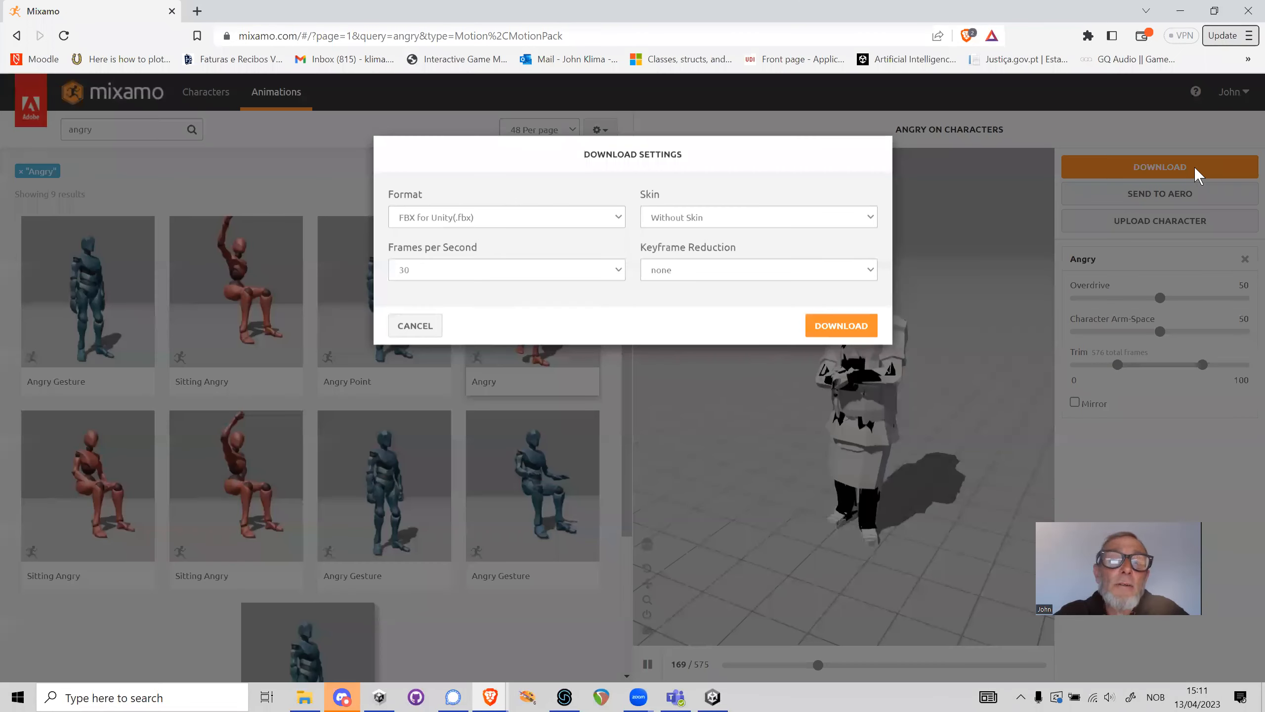
left_click(495, 237)
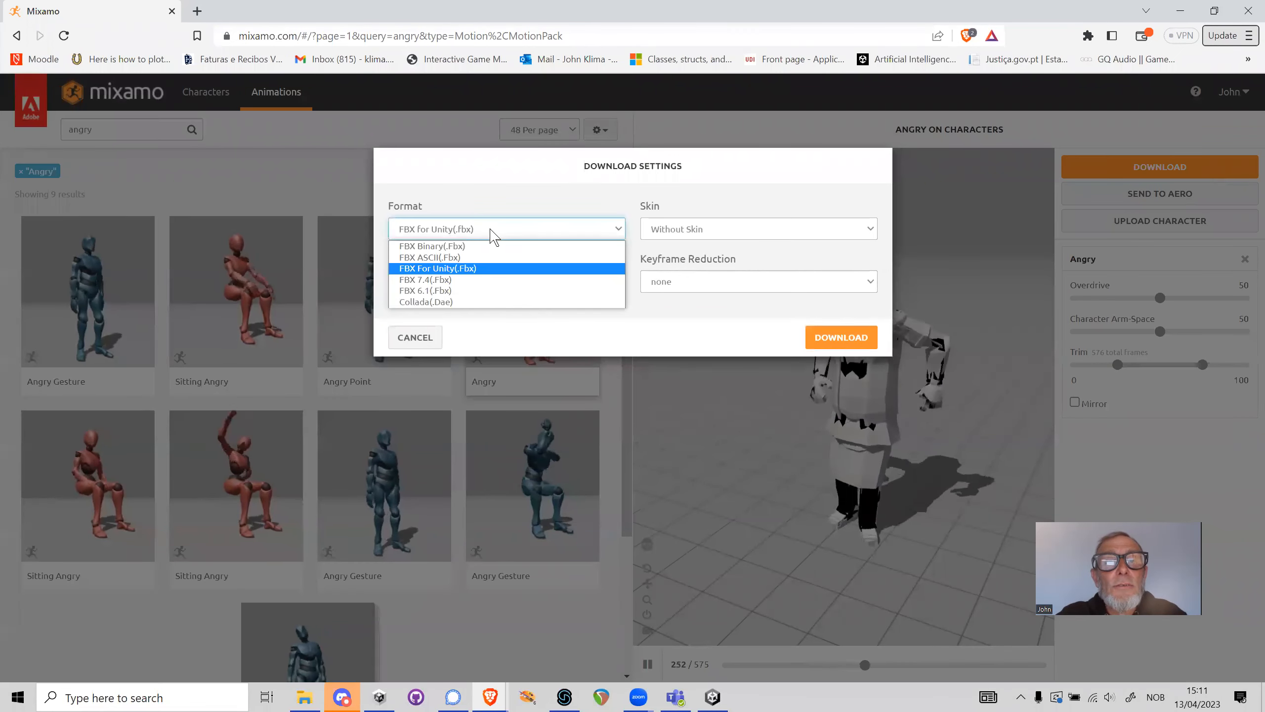
left_click(434, 246)
left_click(512, 232)
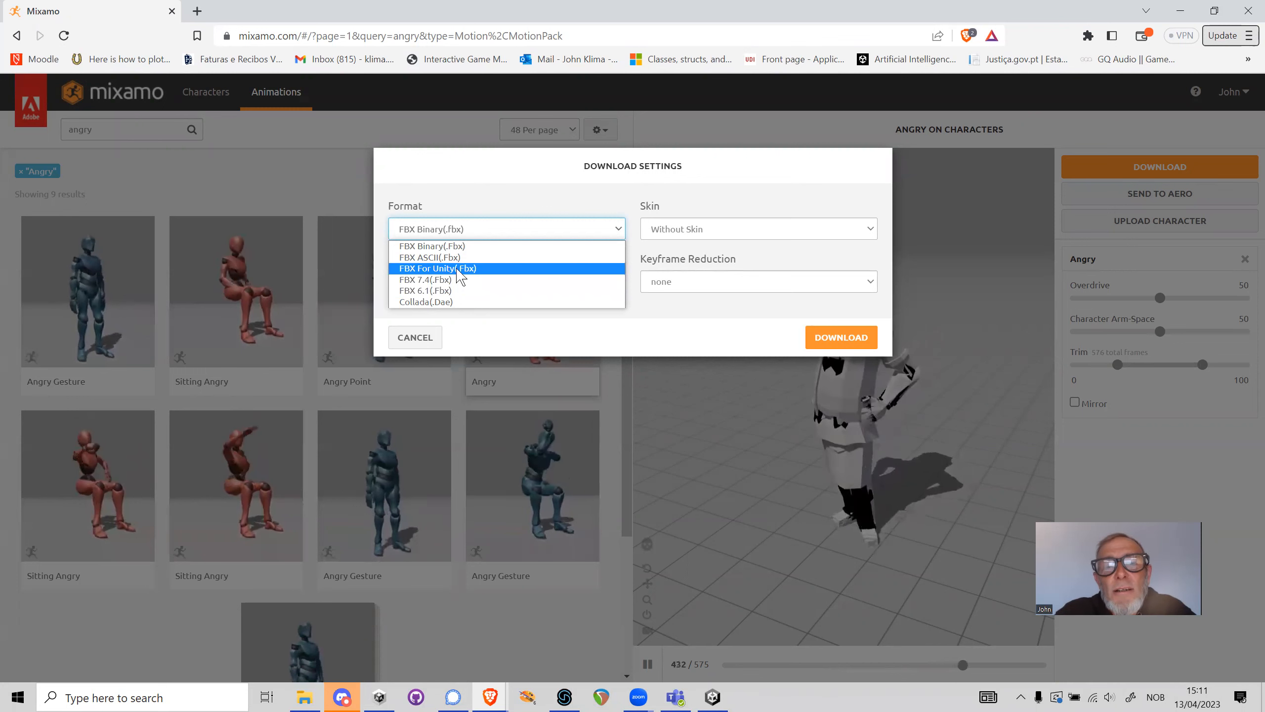
left_click(459, 269)
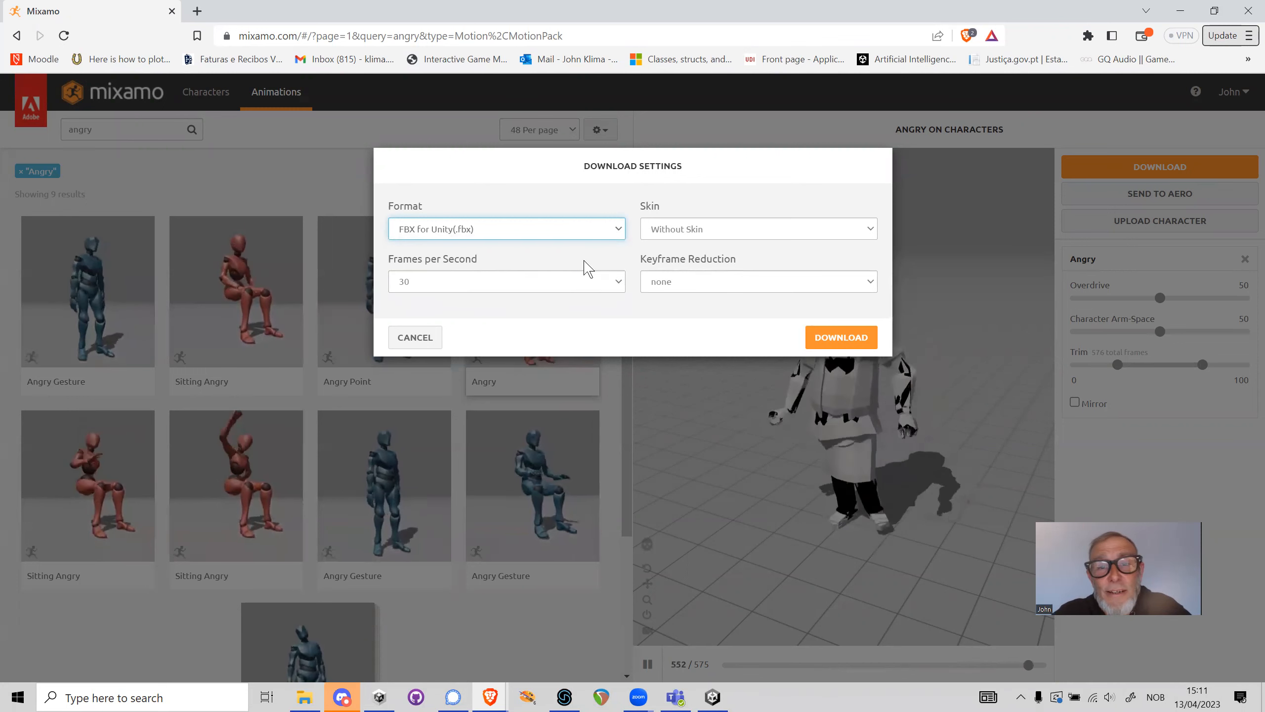
left_click(692, 233)
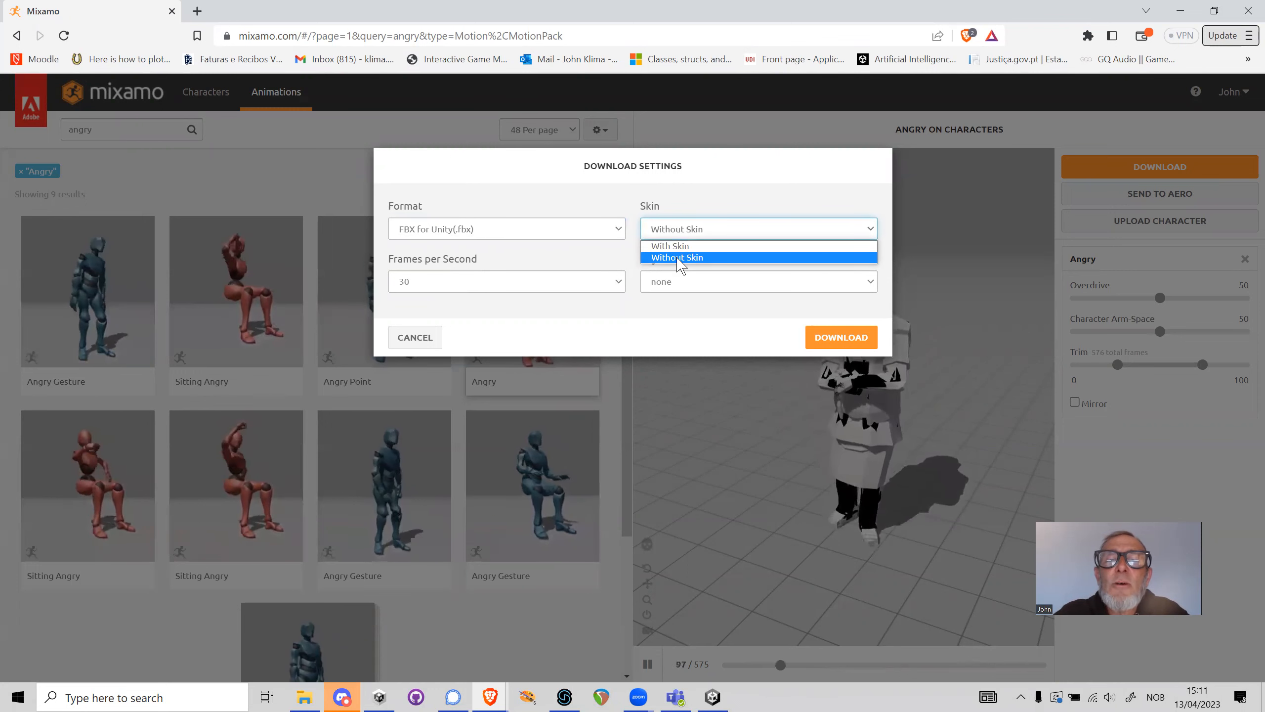
left_click(680, 259)
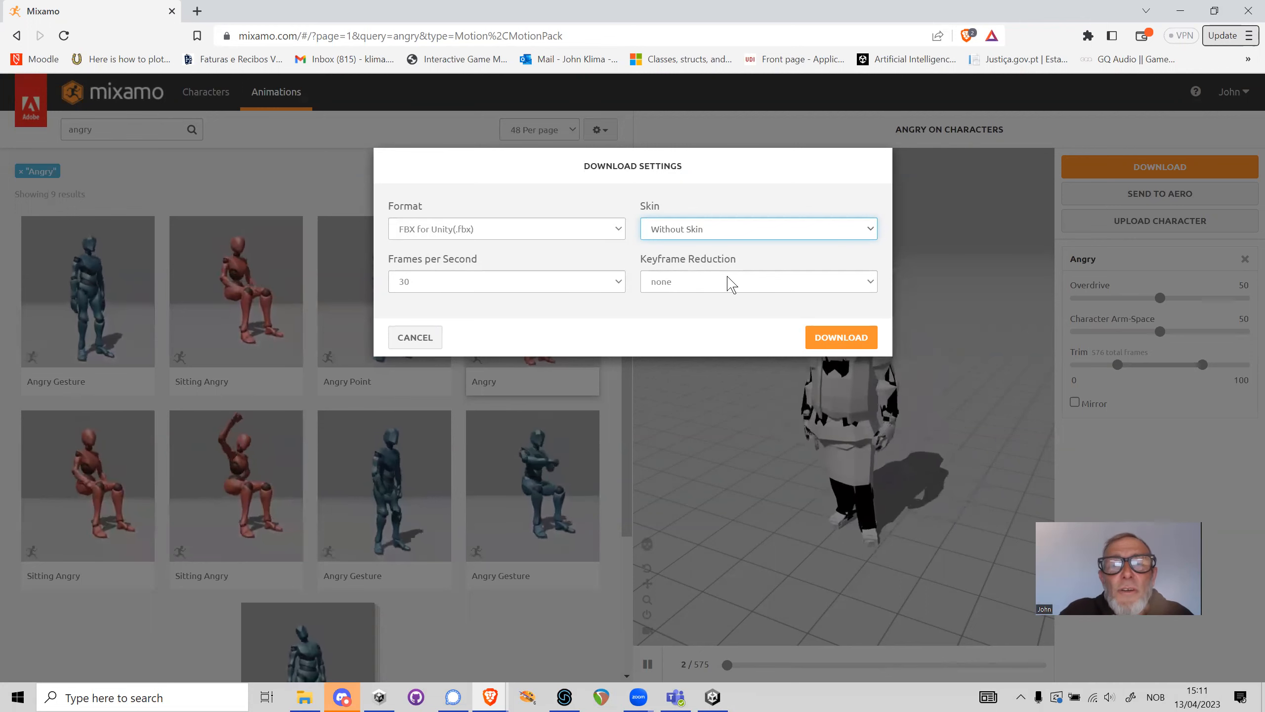
Download the animation into the project's Assets > Animations folder under the file name Angry.fbx
left_click(844, 344)
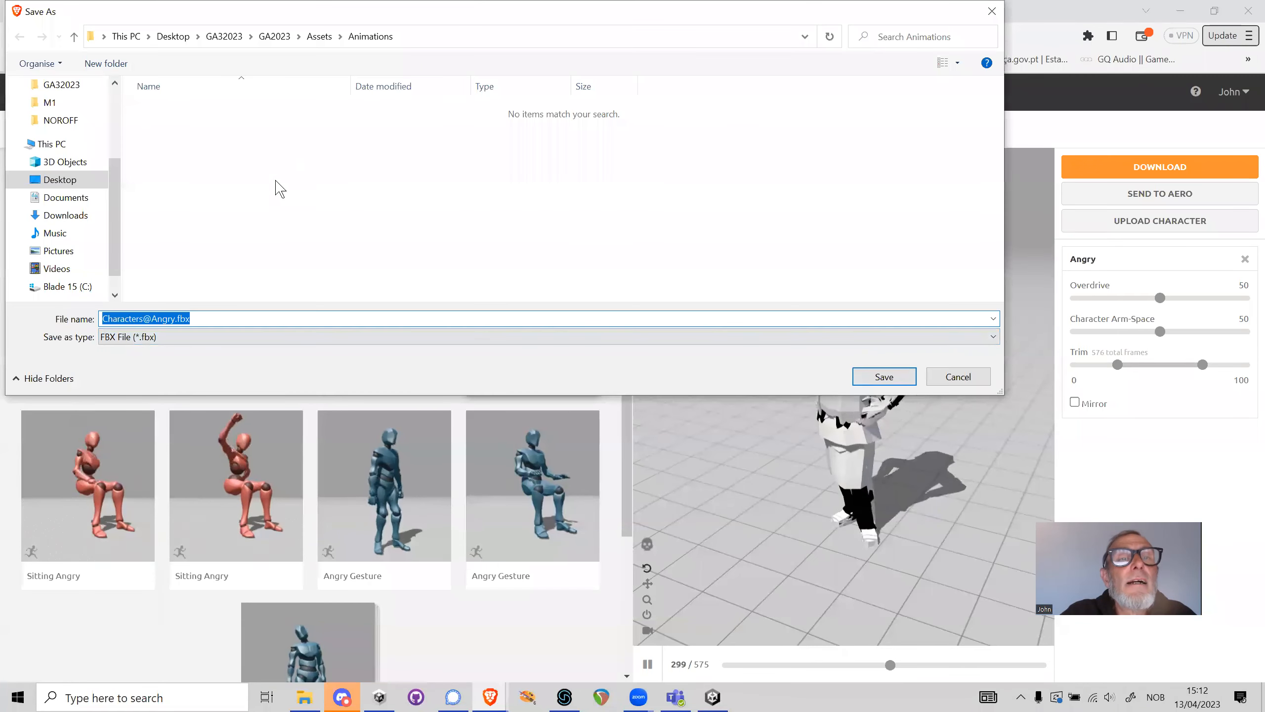
left_click_drag(229, 14, 373, 188)
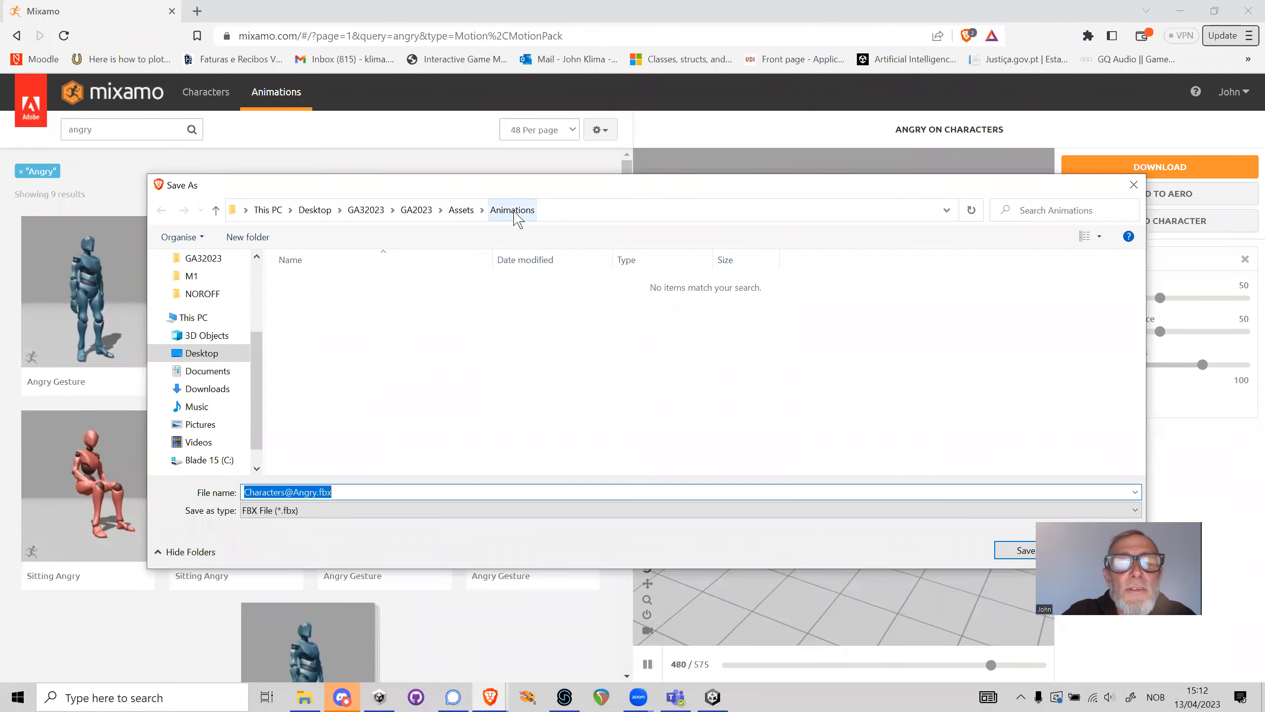
left_click(295, 493)
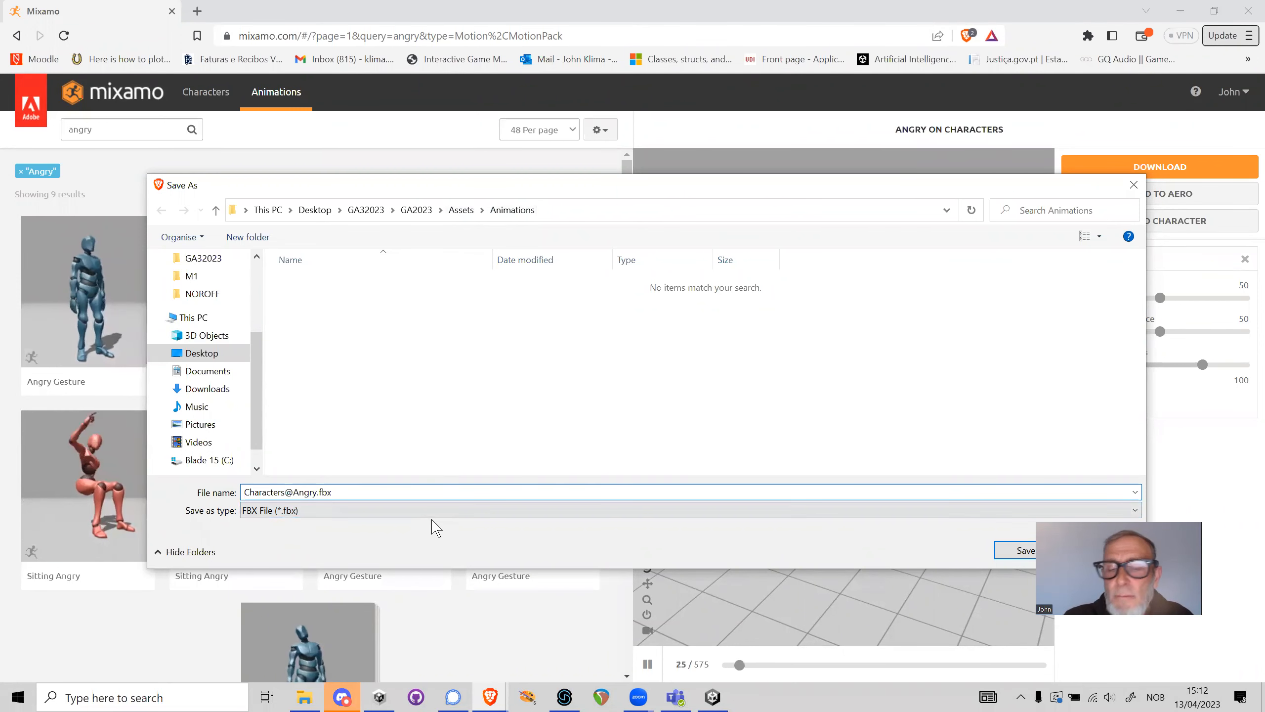
key("BackSpace")
key("BackSpace")
key("BackSpace")
key("BackSpace")
key("BackSpace")
key("BackSpace")
key("BackSpace")
key("BackSpace")
key("BackSpace")
key("BackSpace")
key("BackSpace")
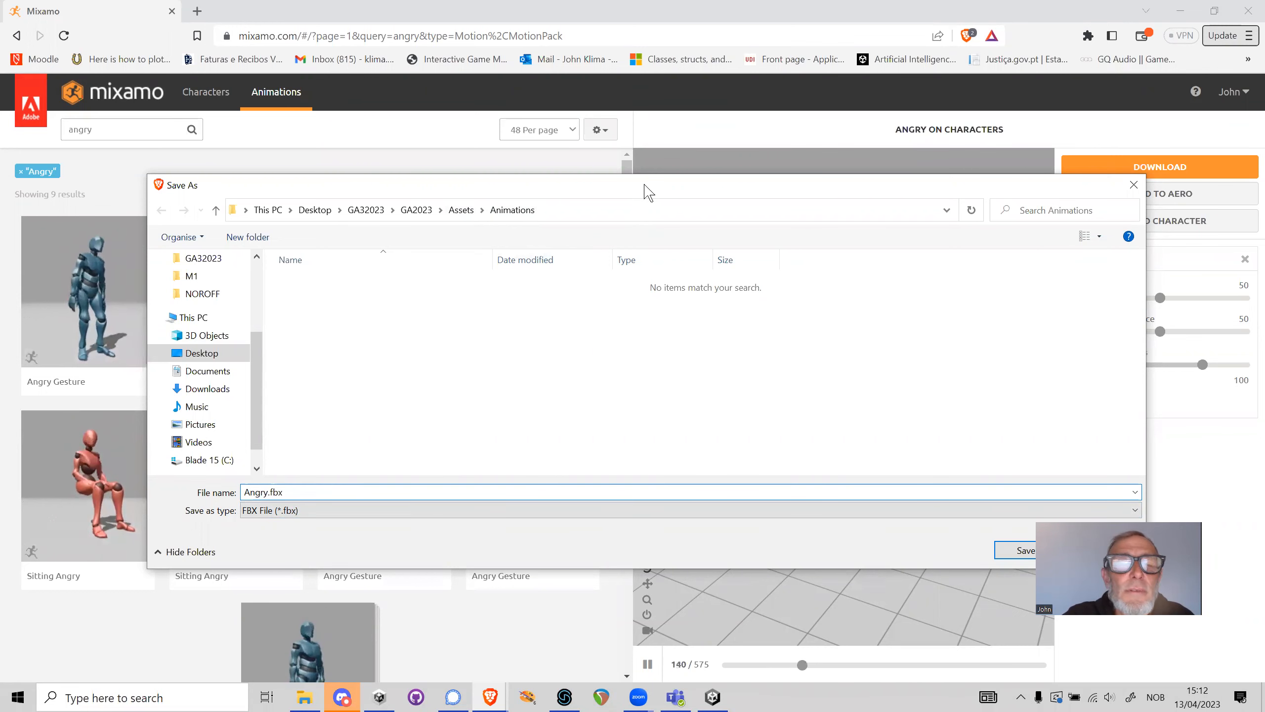
left_click_drag(646, 191, 533, 154)
left_click(912, 515)
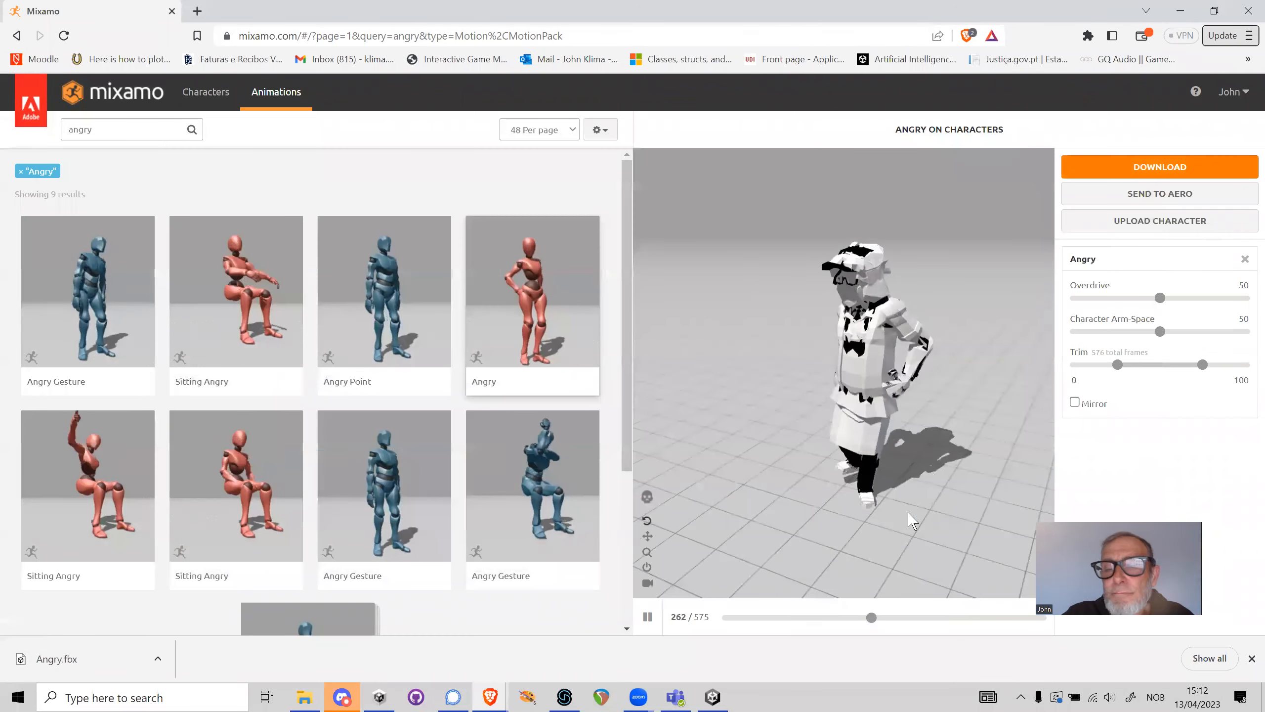
Switch to Unity, select the imported Angry asset in the Animations folder, and examine its animation import settings
left_click(712, 697)
left_click(295, 545)
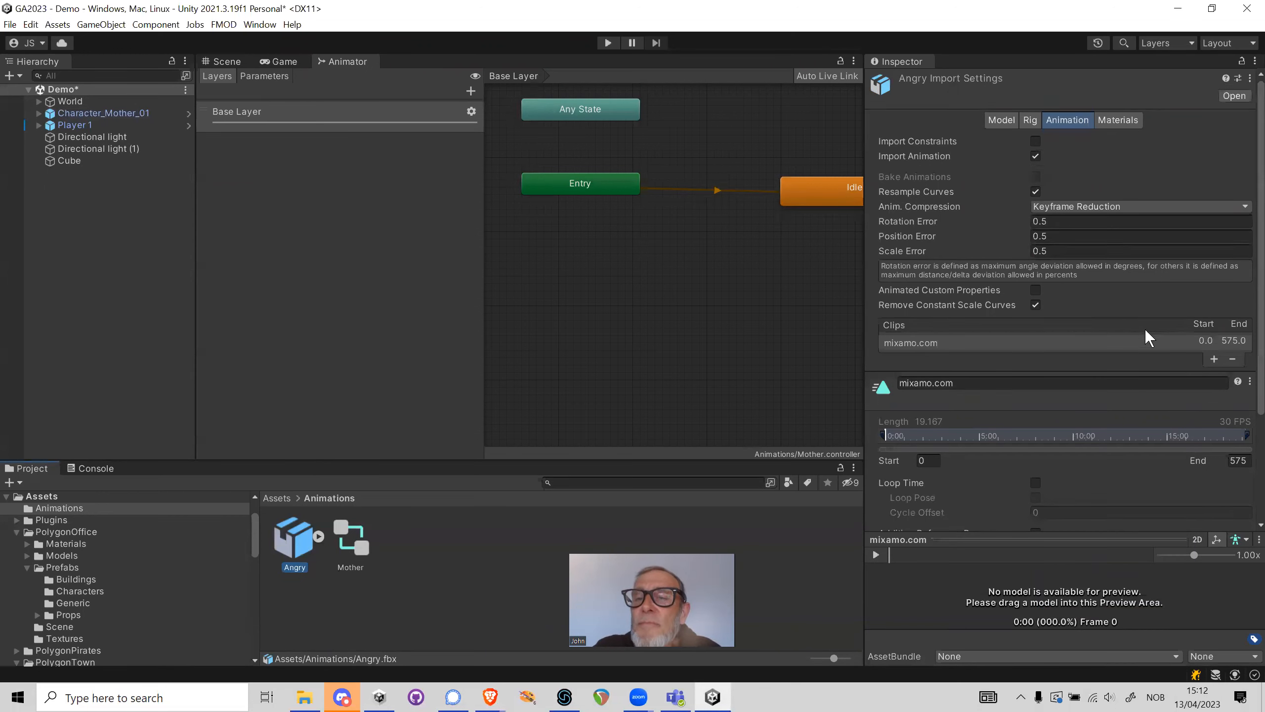
scroll(1025, 337, "down", 3)
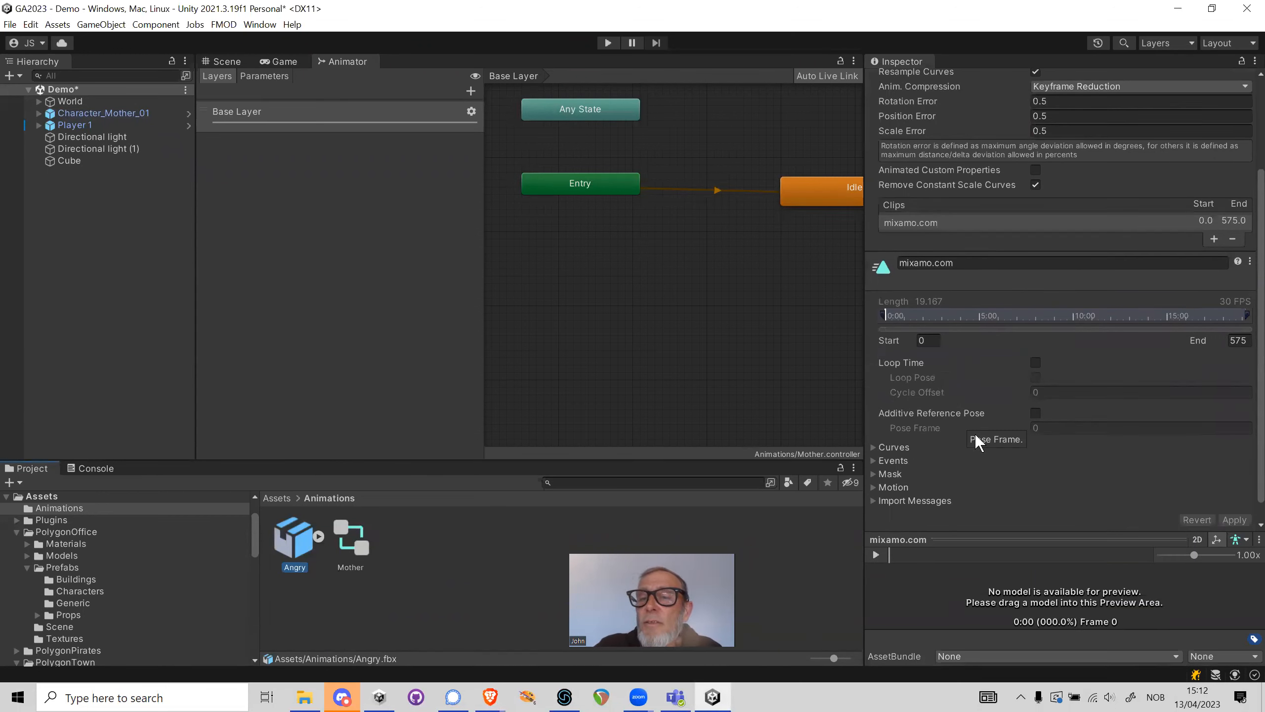
scroll(972, 362, "up", 3)
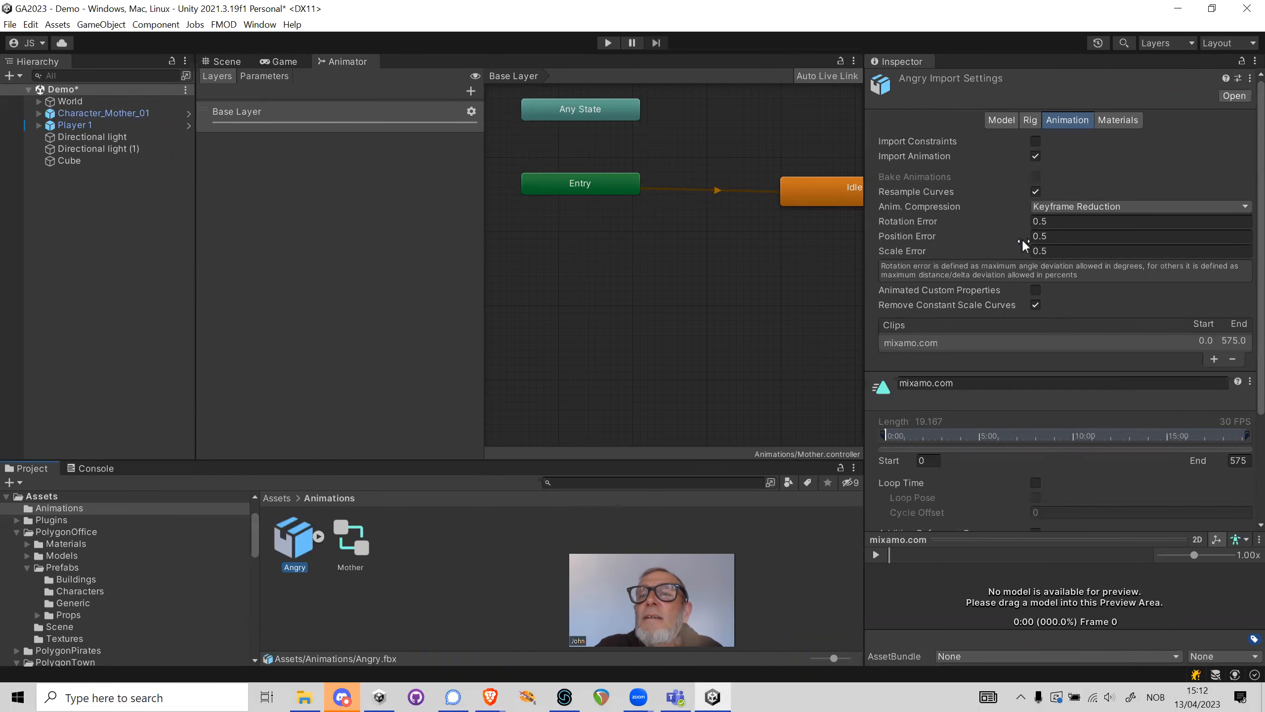
Enable Loop Time for the Angry asset's mixamo.com clip and apply the import settings
scroll(1018, 188, "down", 1)
scroll(1019, 188, "down", 1)
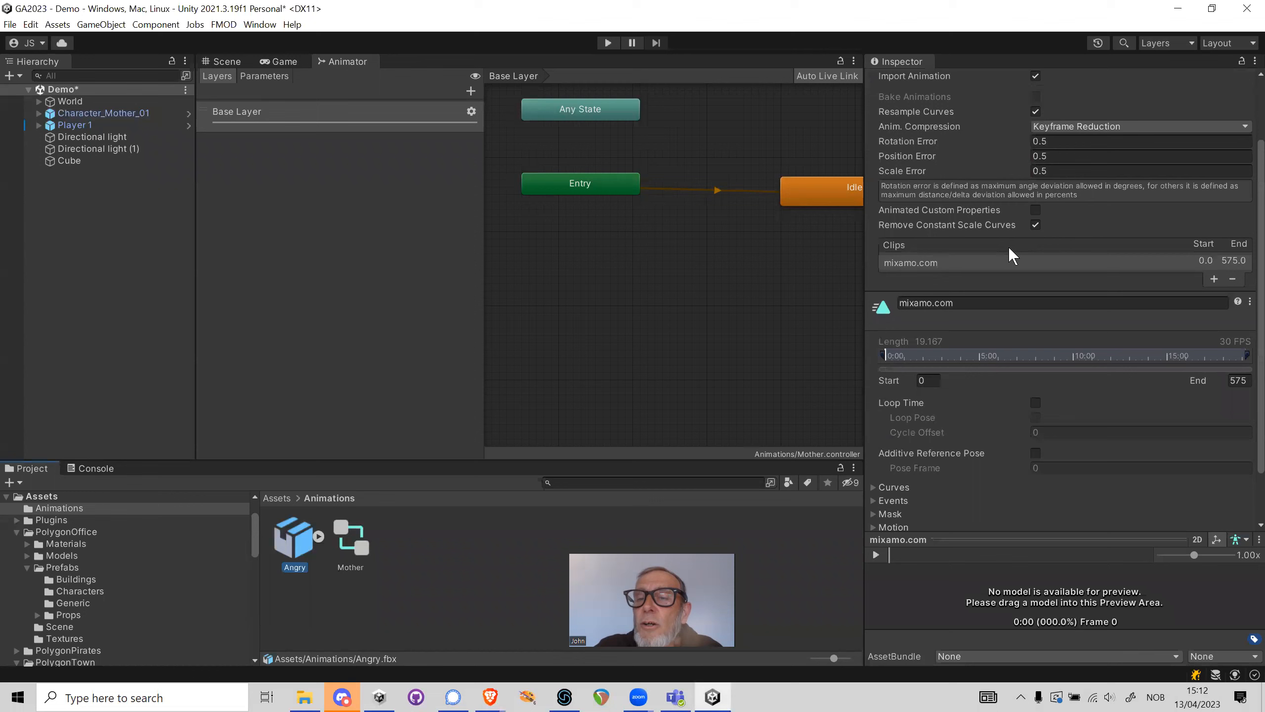
scroll(1007, 249, "down", 1)
left_click(1035, 361)
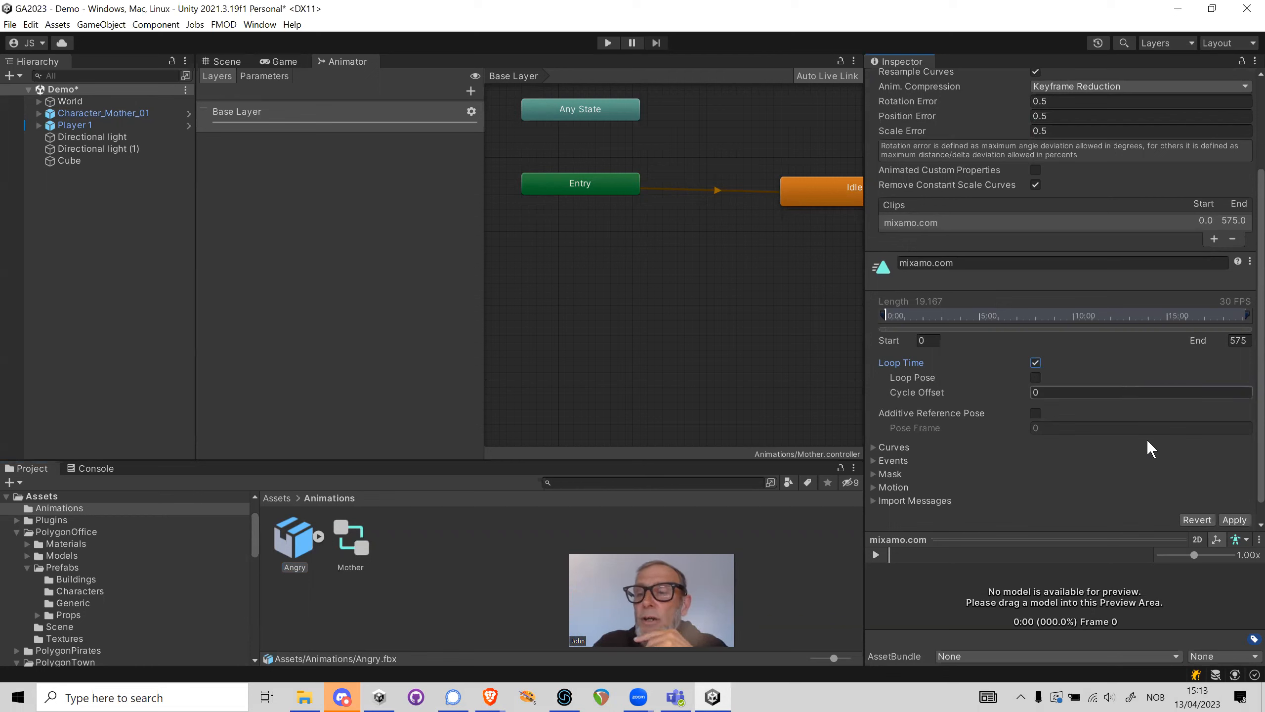
scroll(1143, 453, "down", 1)
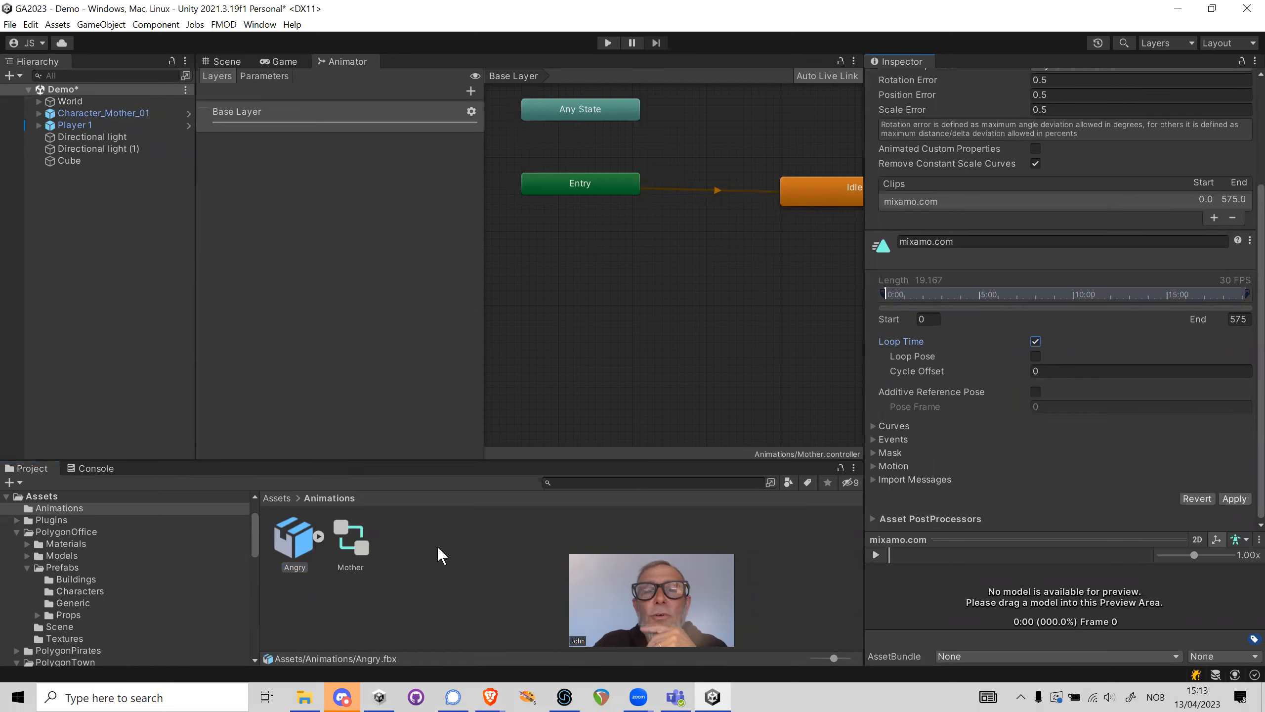
left_click(822, 191)
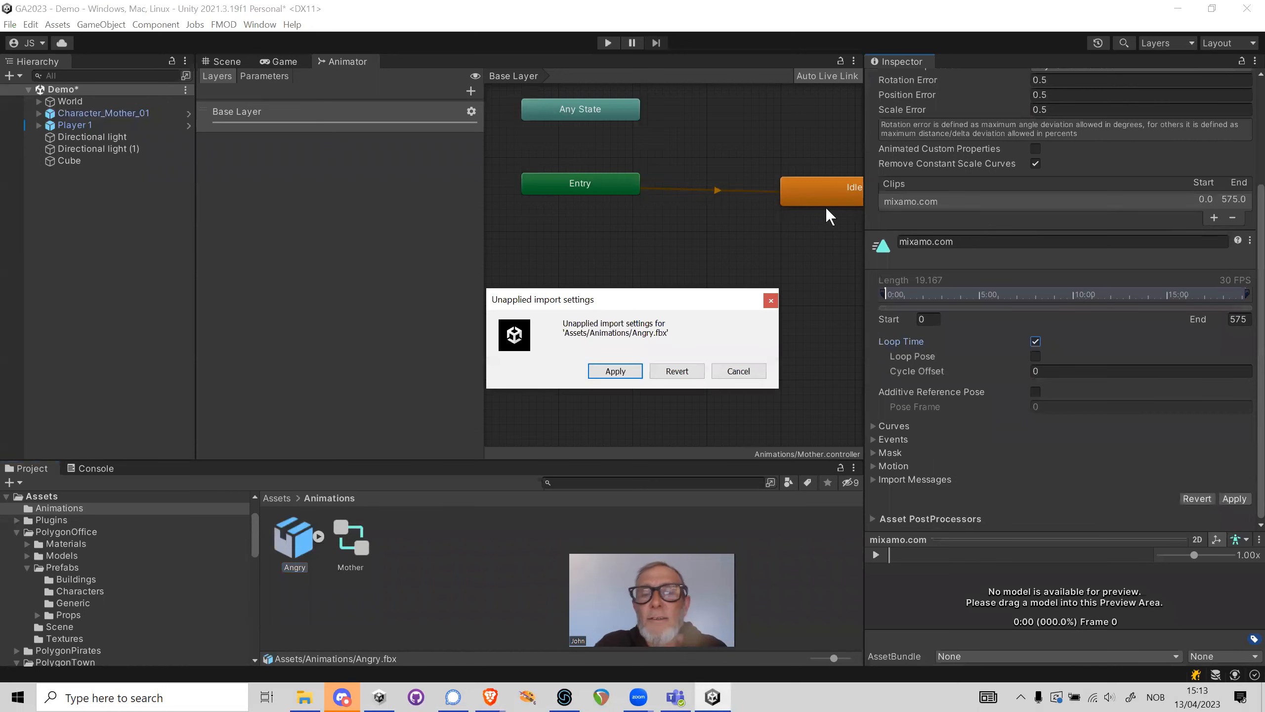
left_click(622, 370)
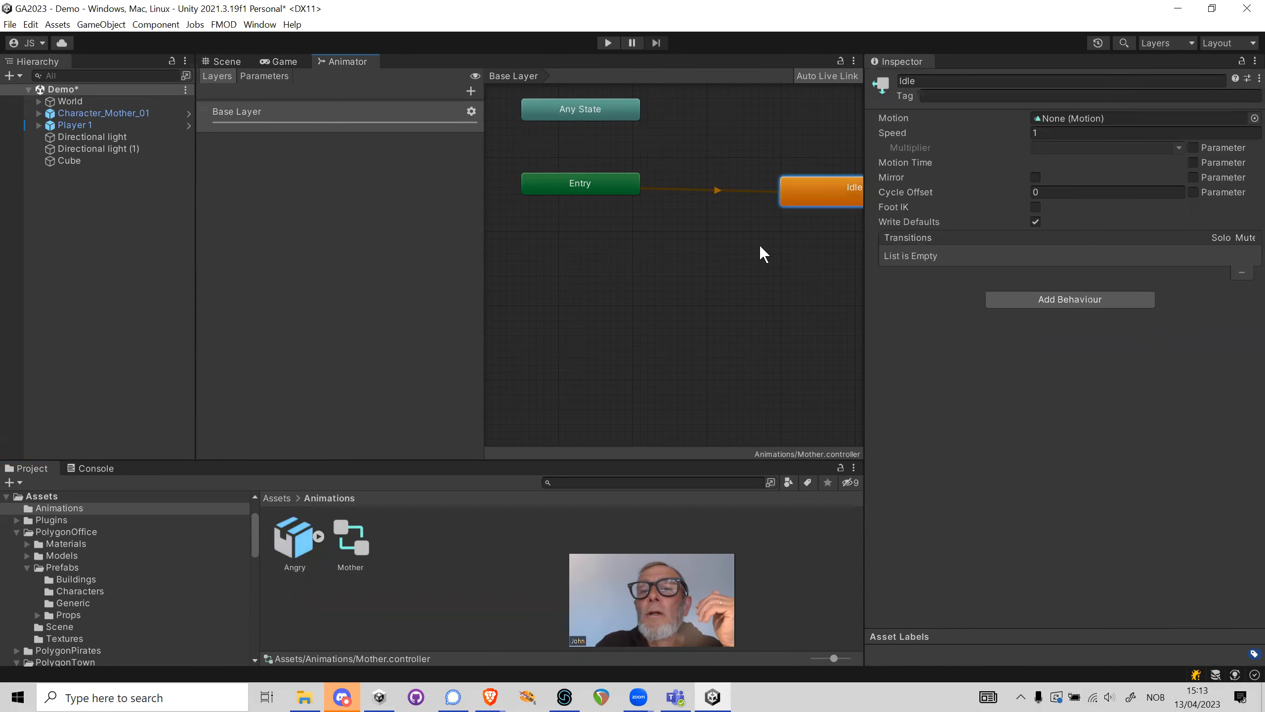
Move the Idle state just below the Entry node and check which motions are available for it
left_click_drag(831, 196, 642, 297)
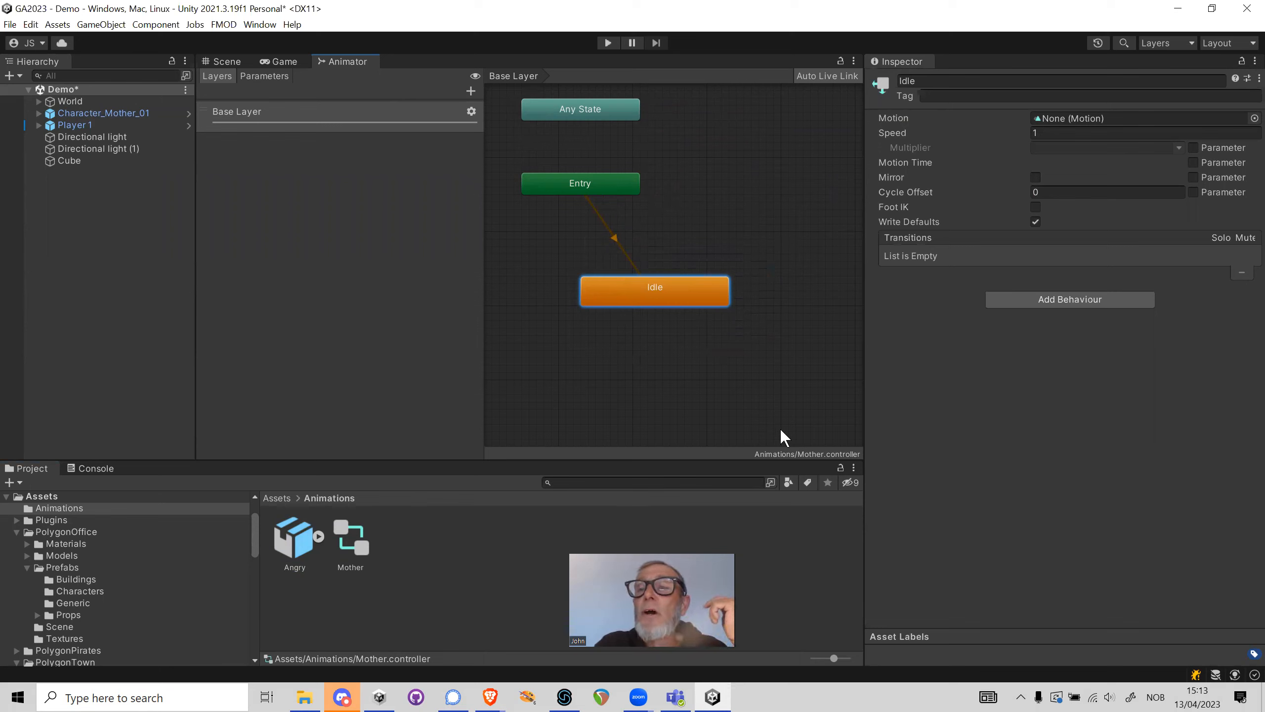
left_click(1255, 118)
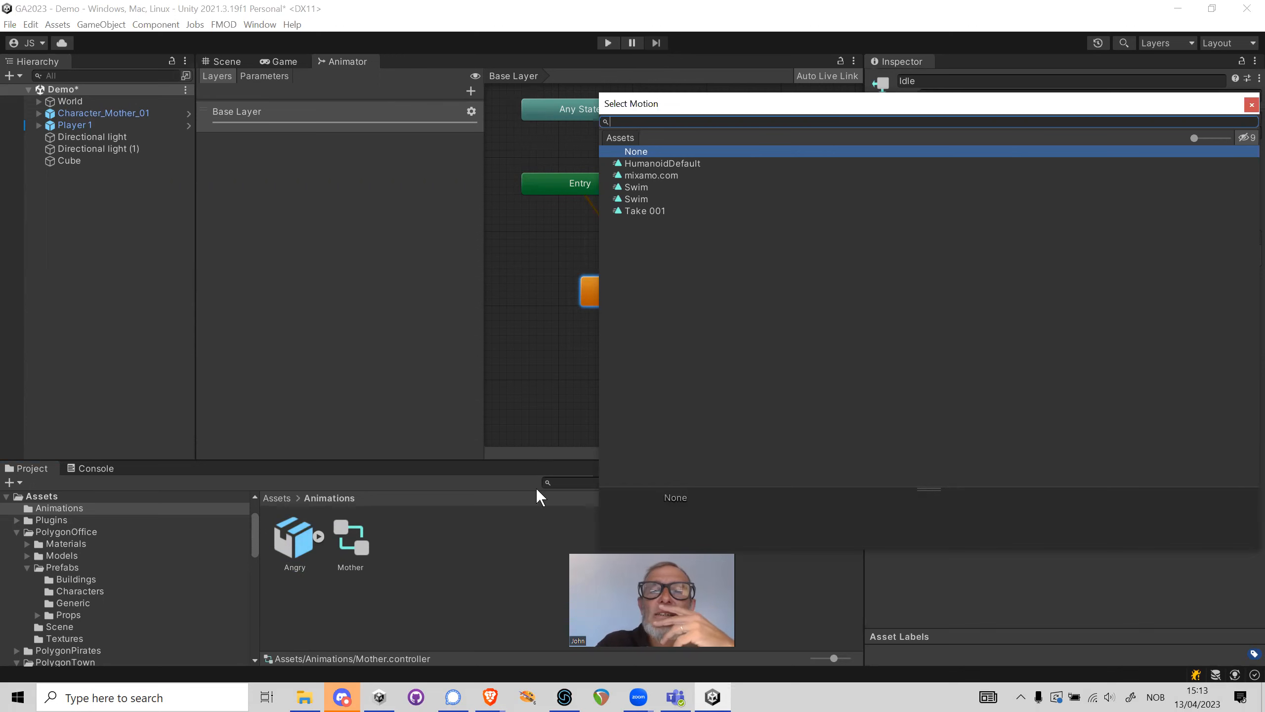
left_click(490, 549)
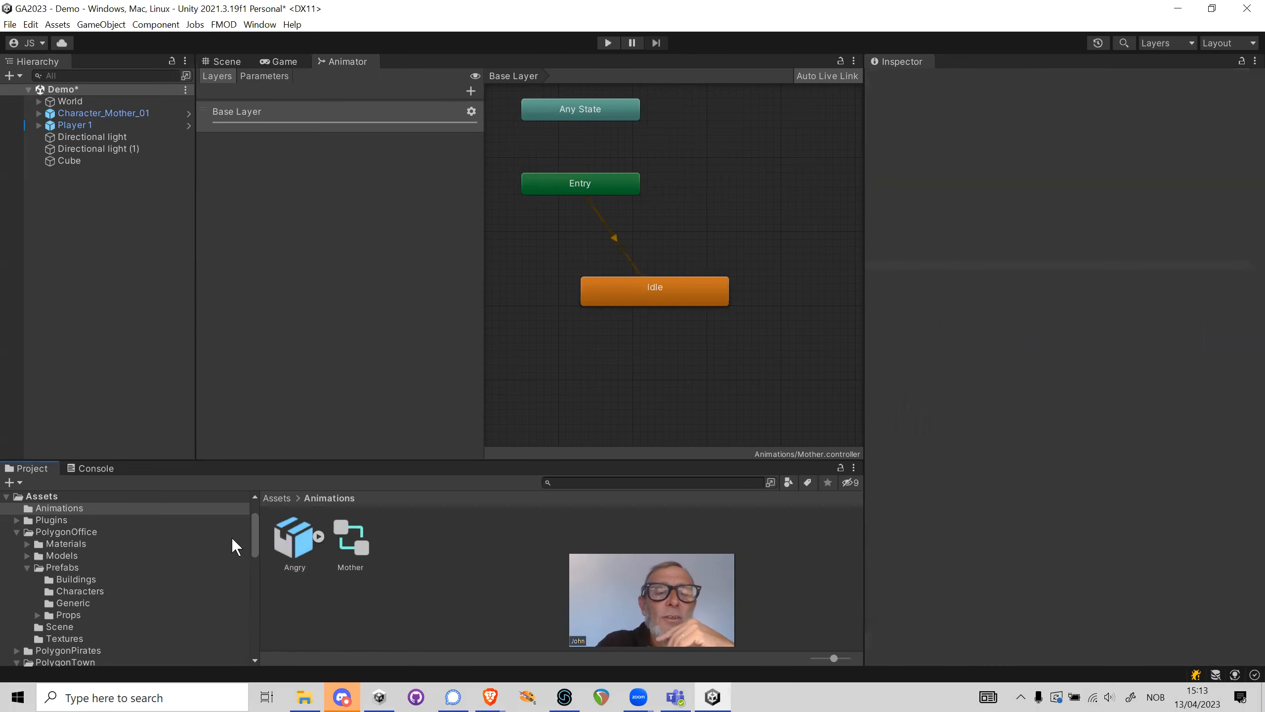
Rename the Angry asset's mixamo.com clip to Angry and apply the import settings
left_click(302, 545)
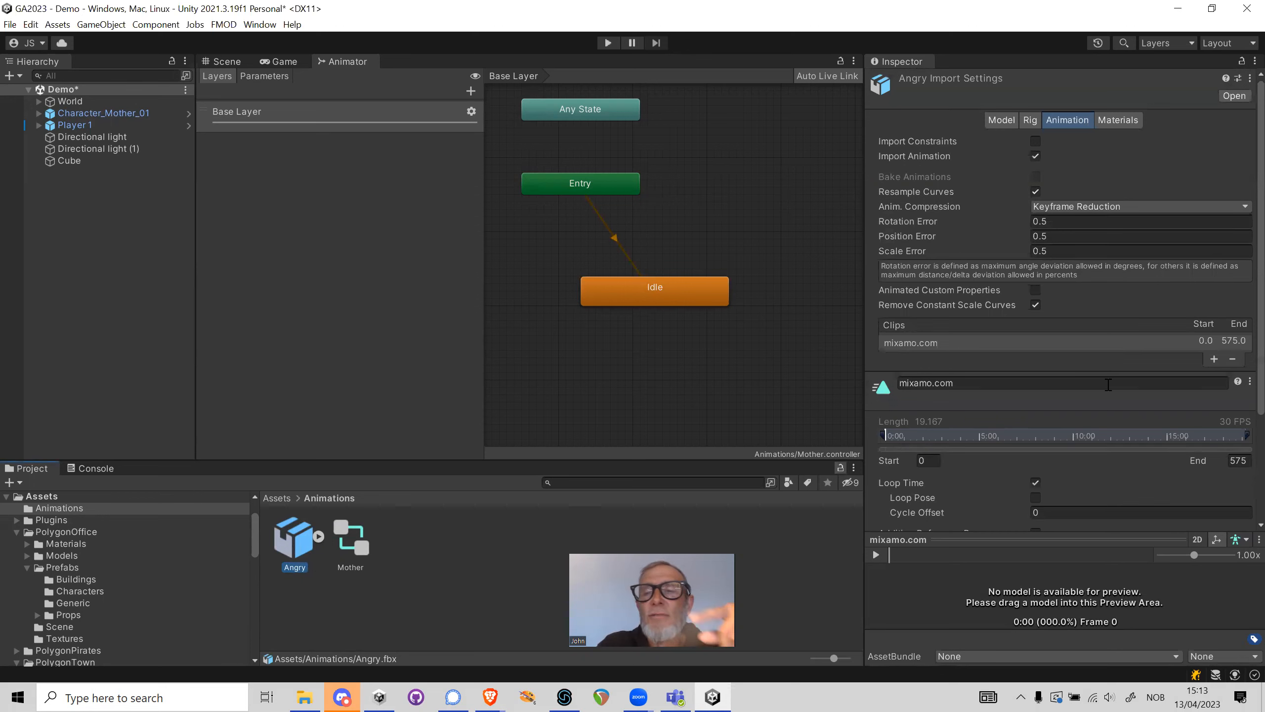
left_click(986, 377)
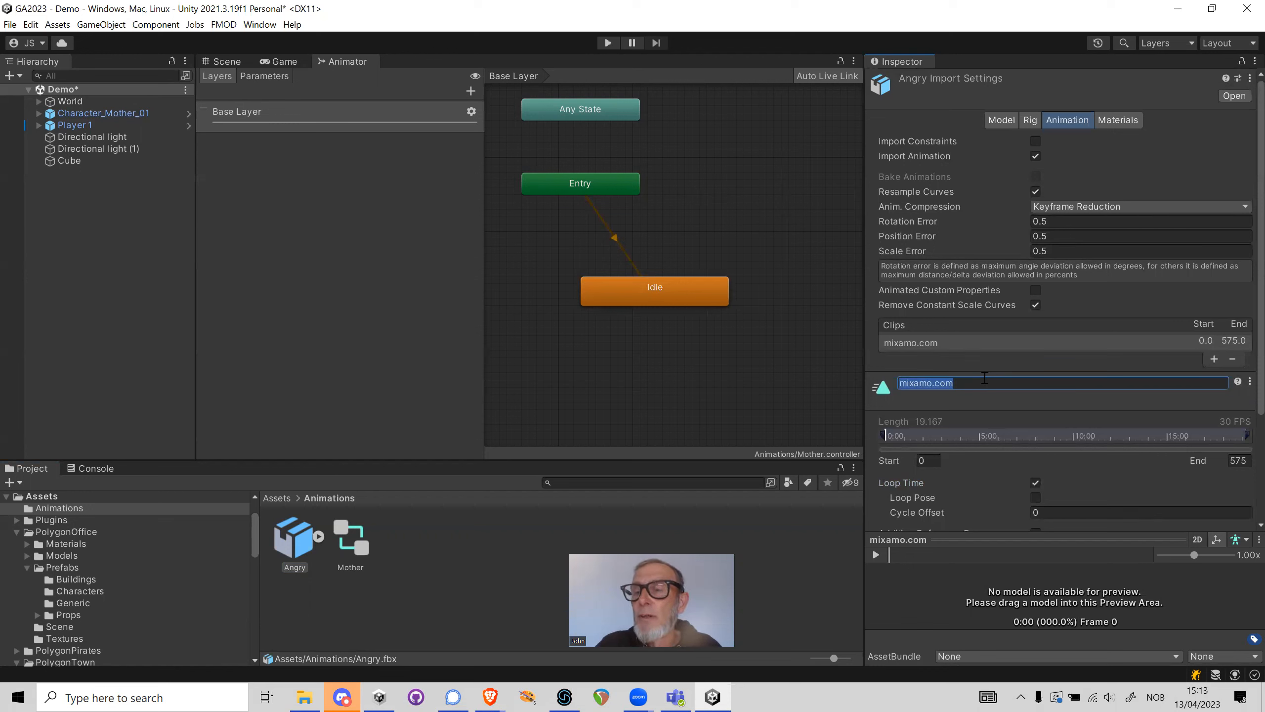
type("Angry")
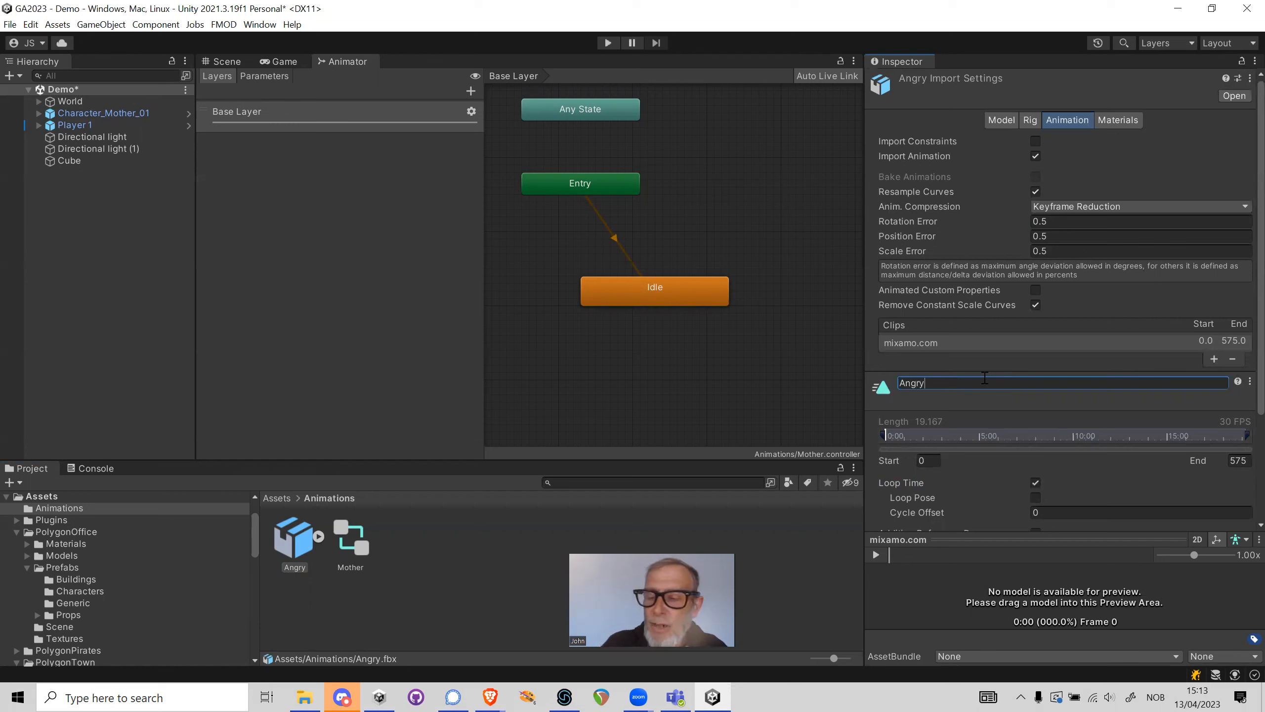
key("Return")
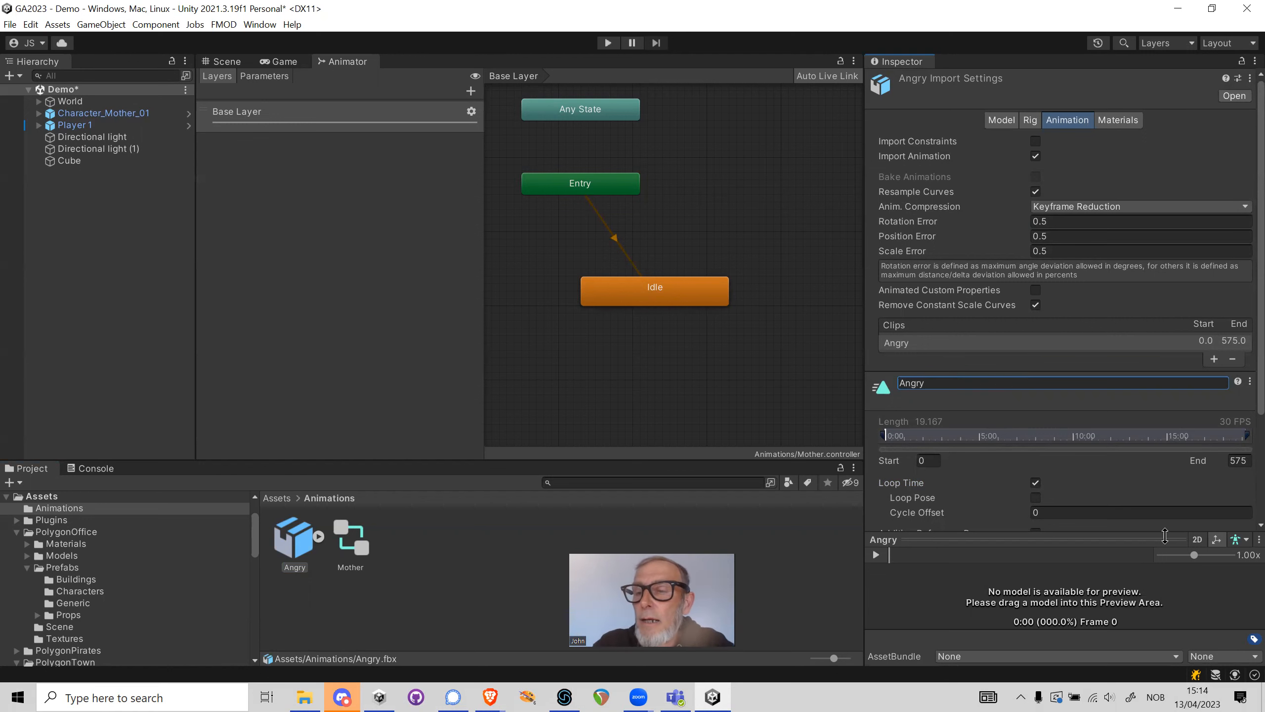
scroll(1021, 500, "down", 3)
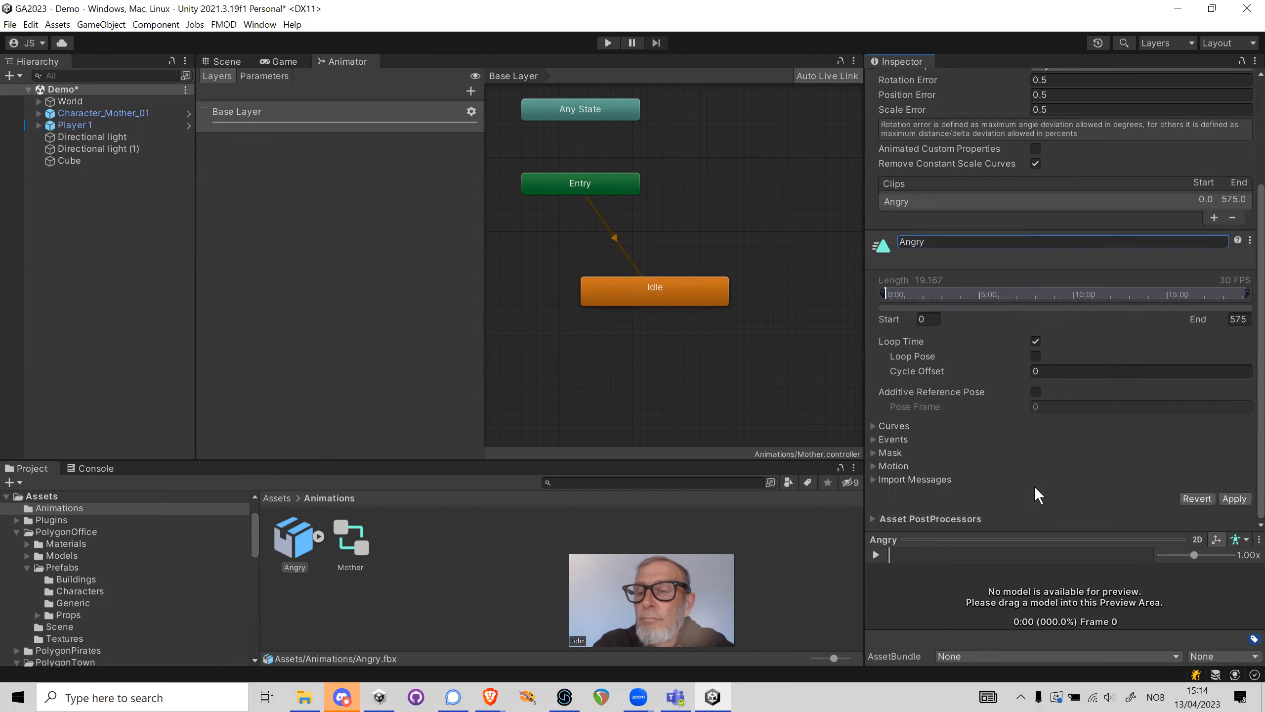
left_click(1232, 497)
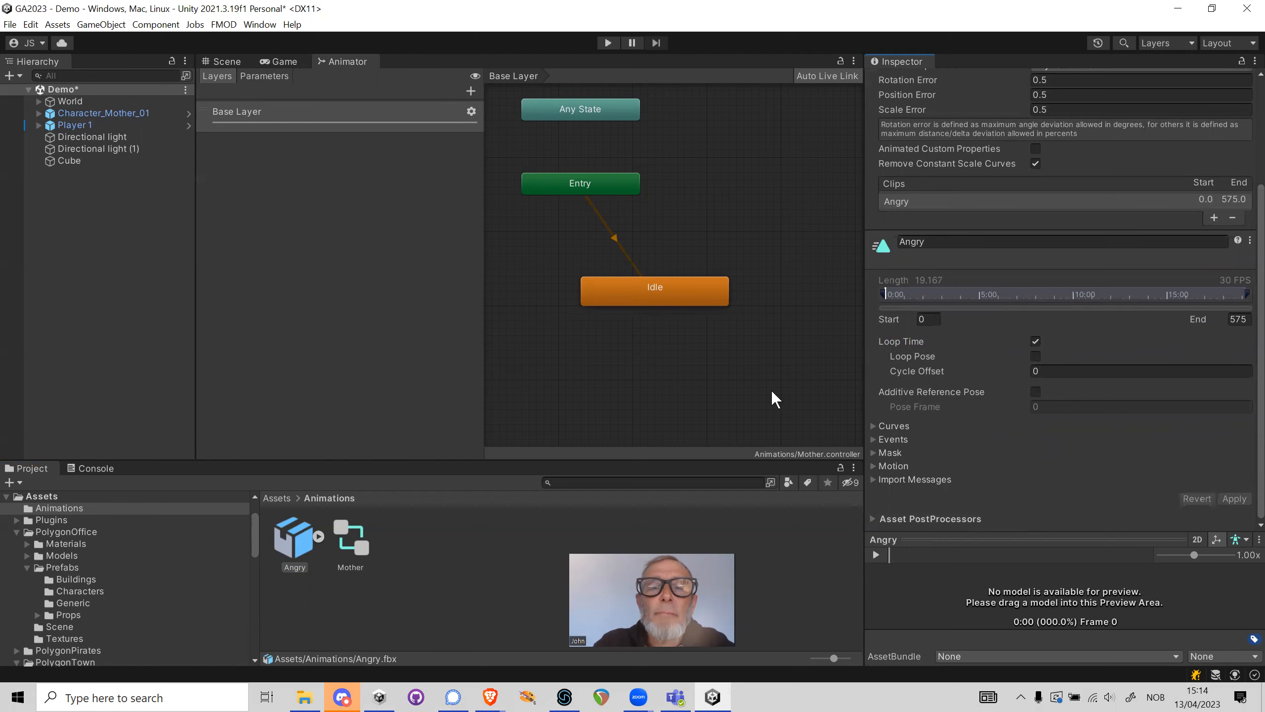
Assign the Angry clip as the Idle state's motion
left_click(668, 292)
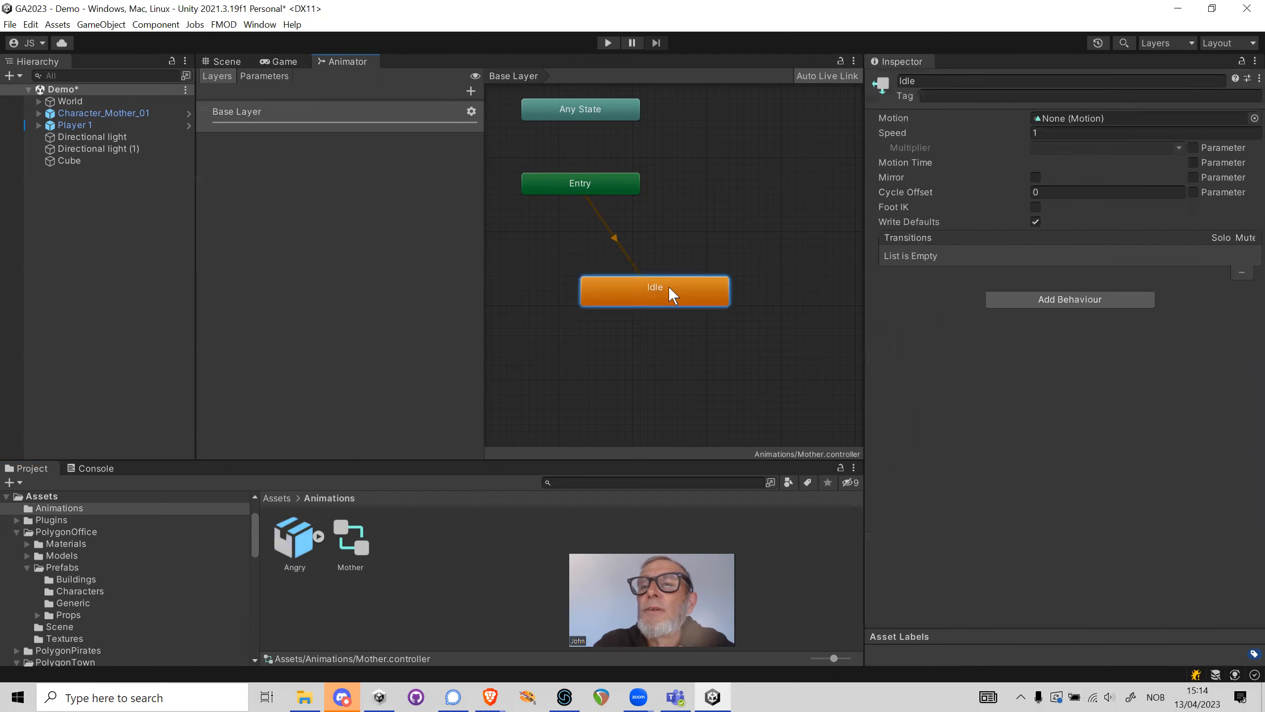
left_click(1254, 118)
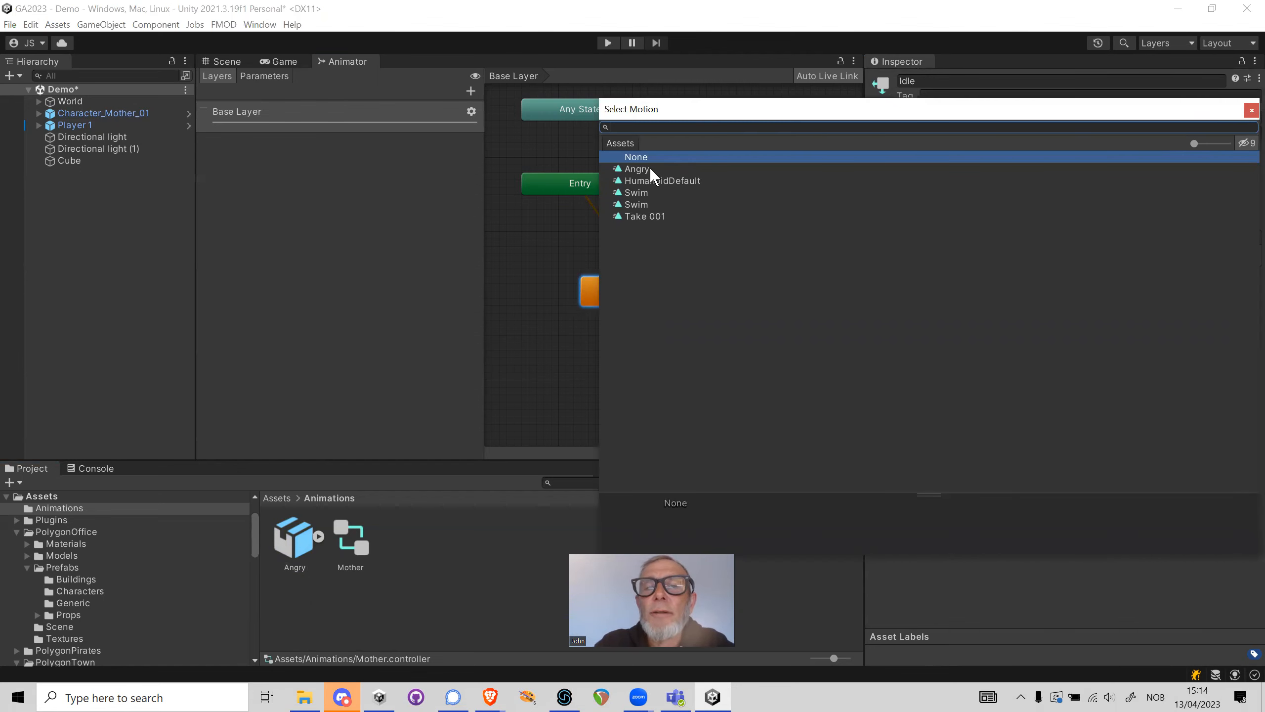
left_click(646, 168)
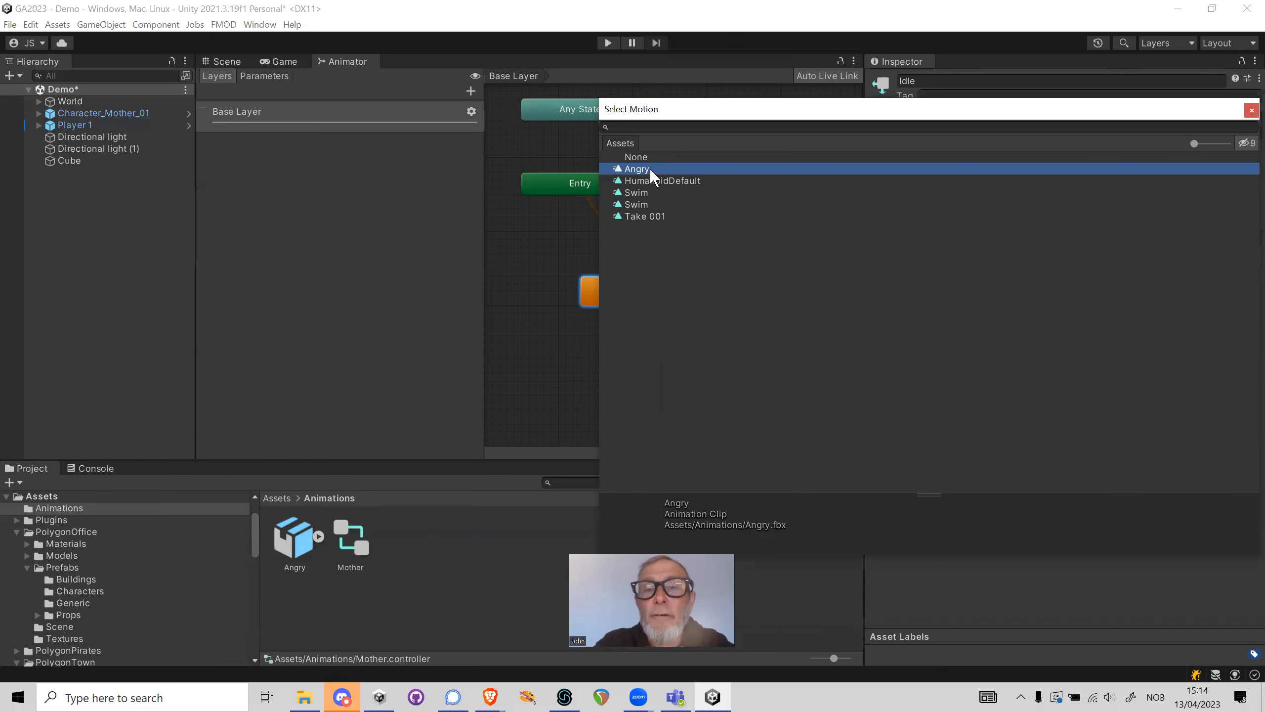
double_click(642, 169)
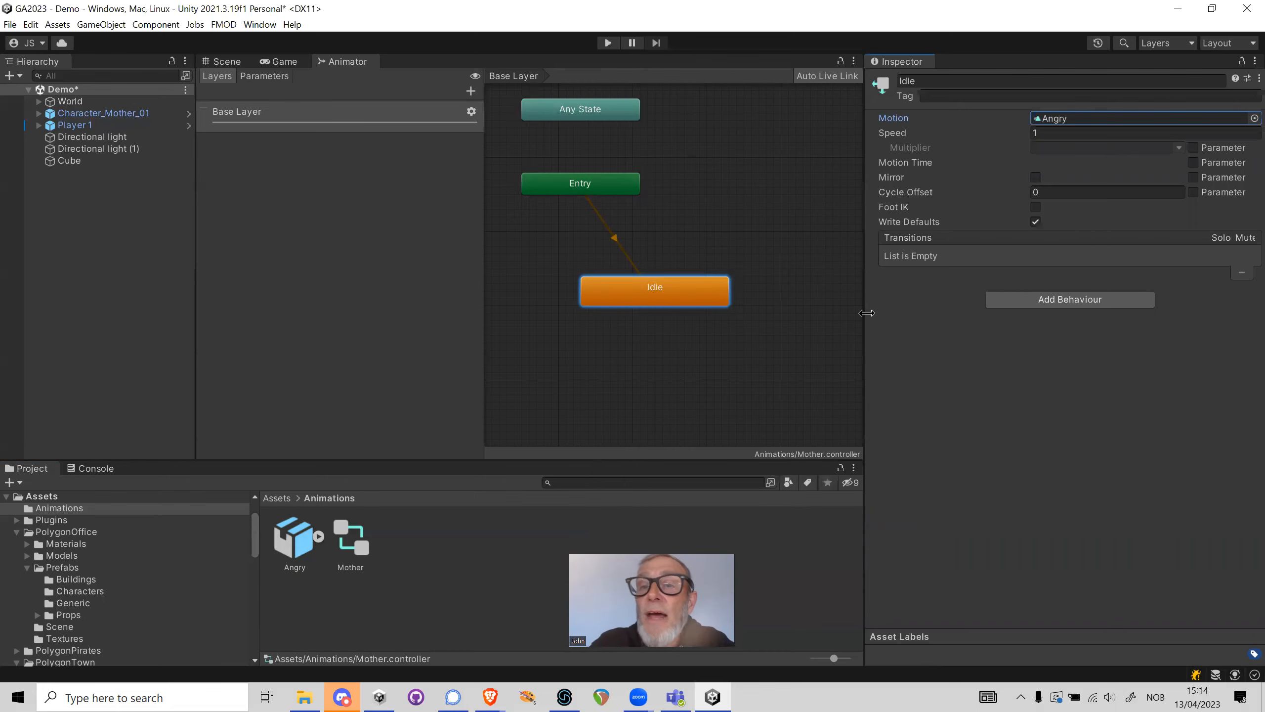
left_click_drag(866, 322, 935, 313)
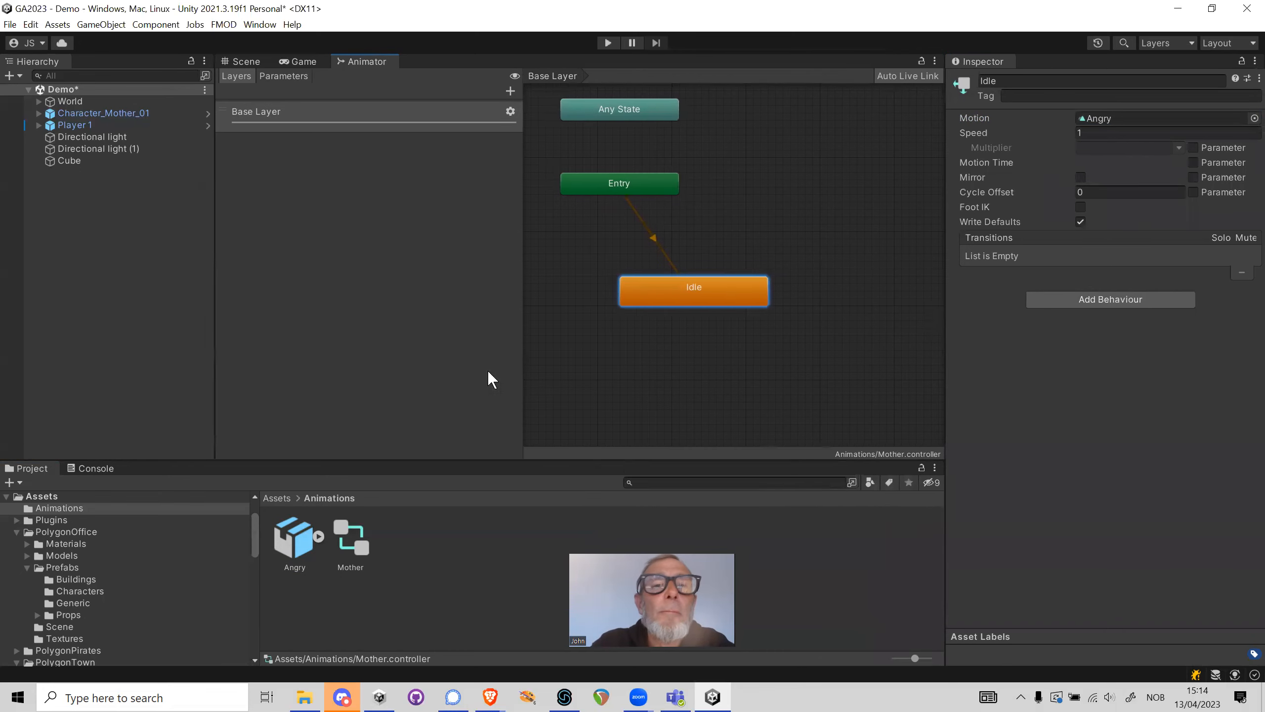
Assign the Mother controller to the Animator component of Character_Mother_01 and locate its assigned avatar
left_click(121, 111)
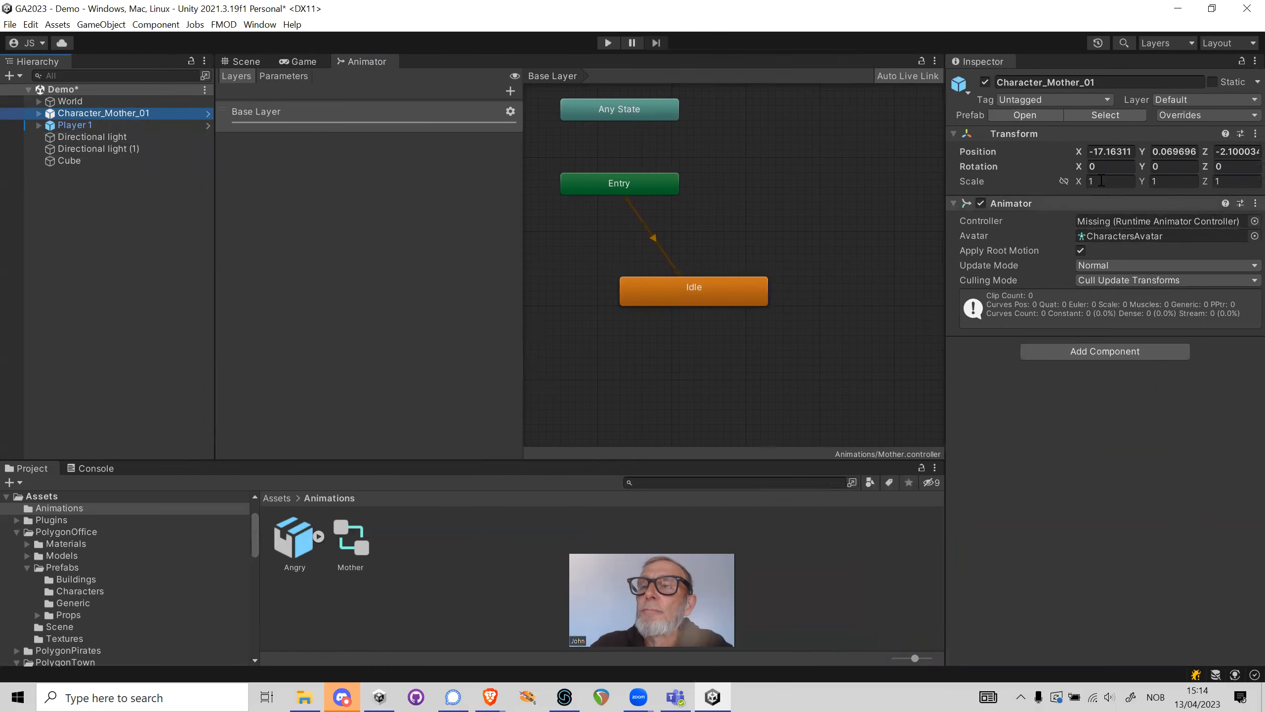
left_click(1255, 221)
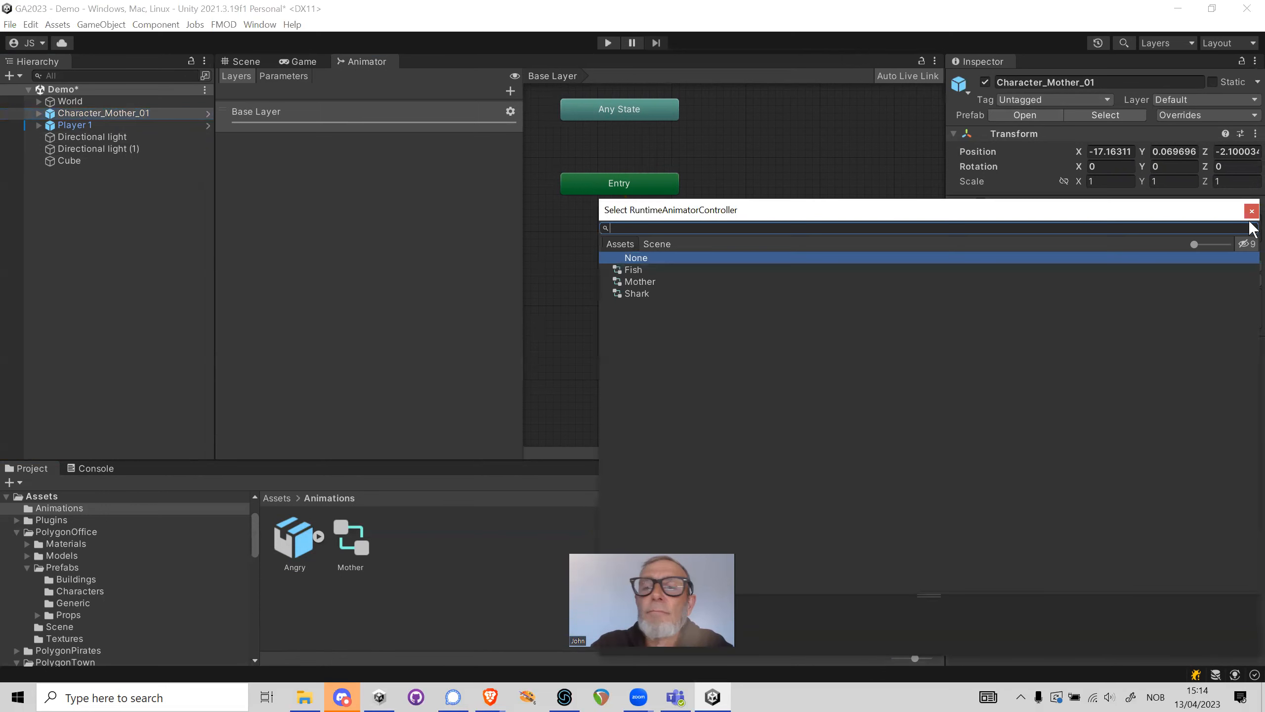
double_click(640, 282)
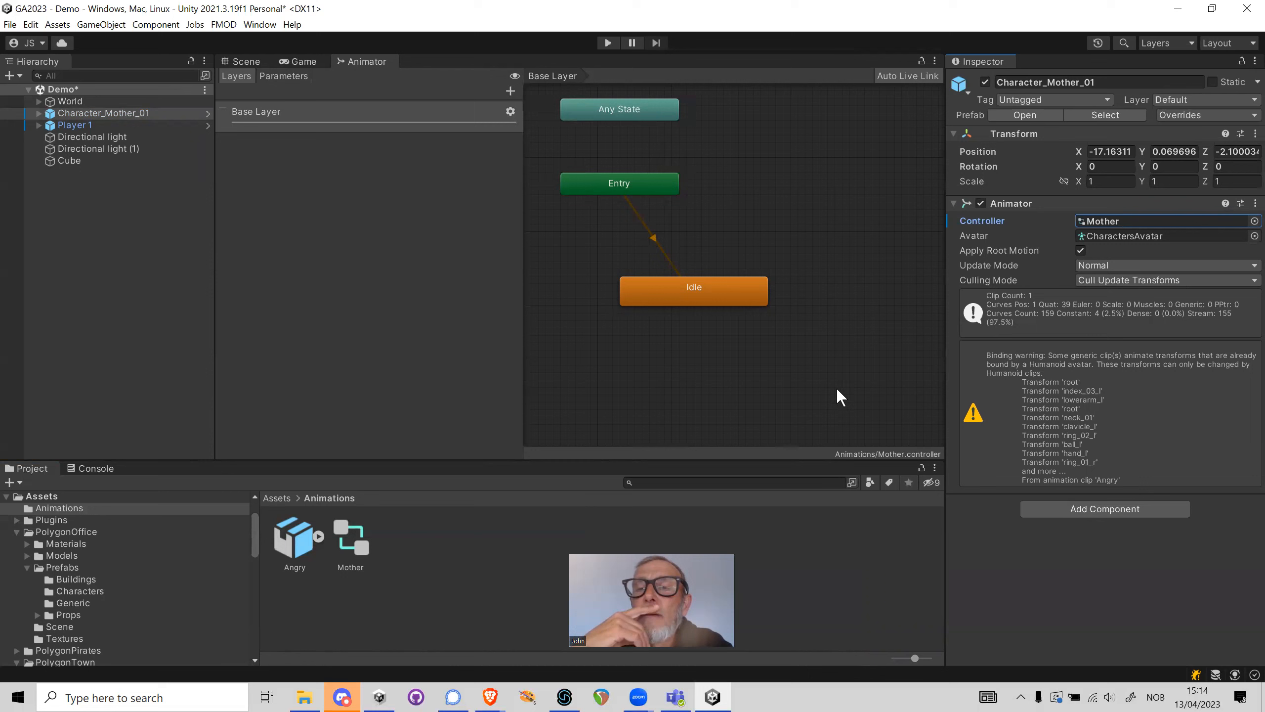
left_click(976, 235)
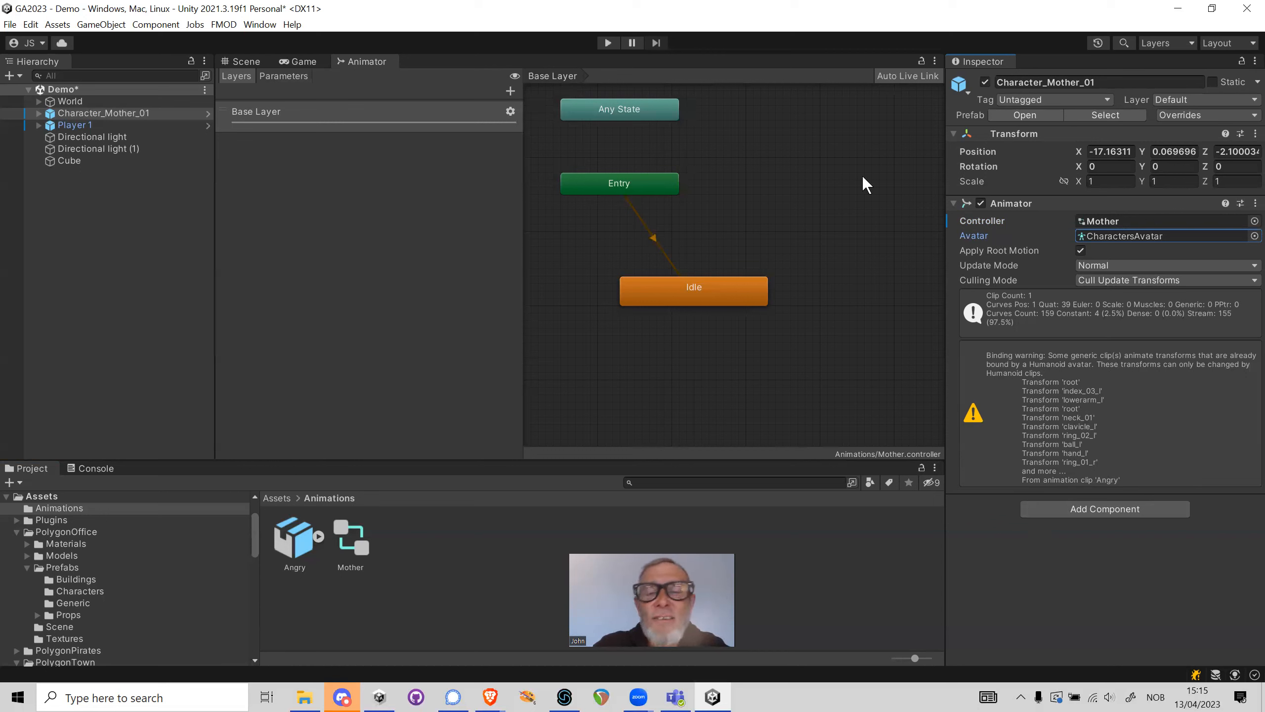
Test the mother's animation in play mode from the Scene view, and stop playback
left_click(252, 62)
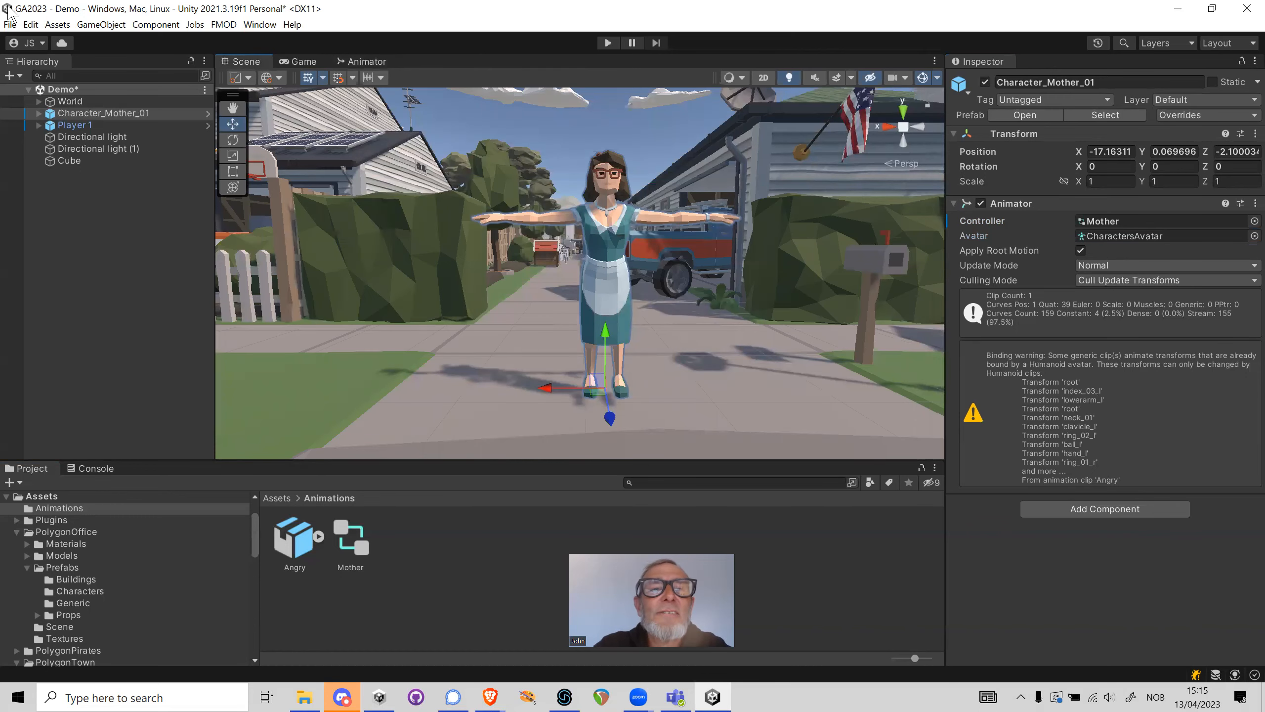
left_click(613, 318)
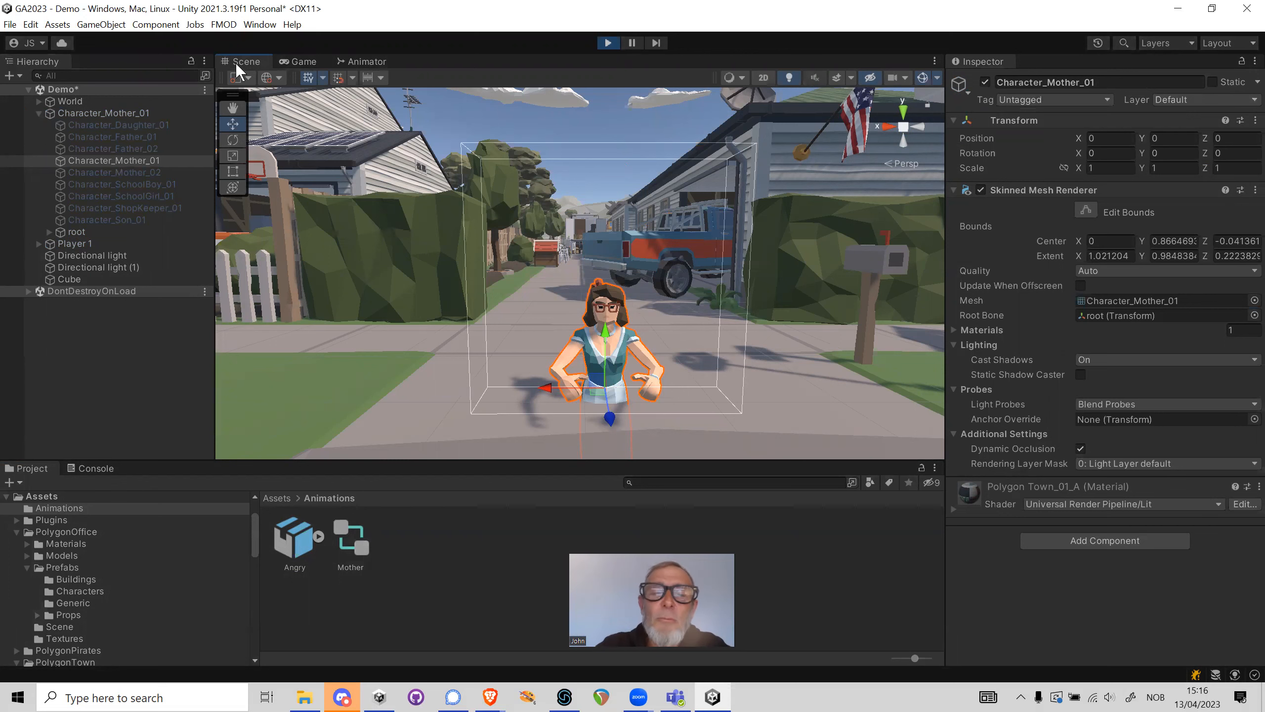
left_click(608, 44)
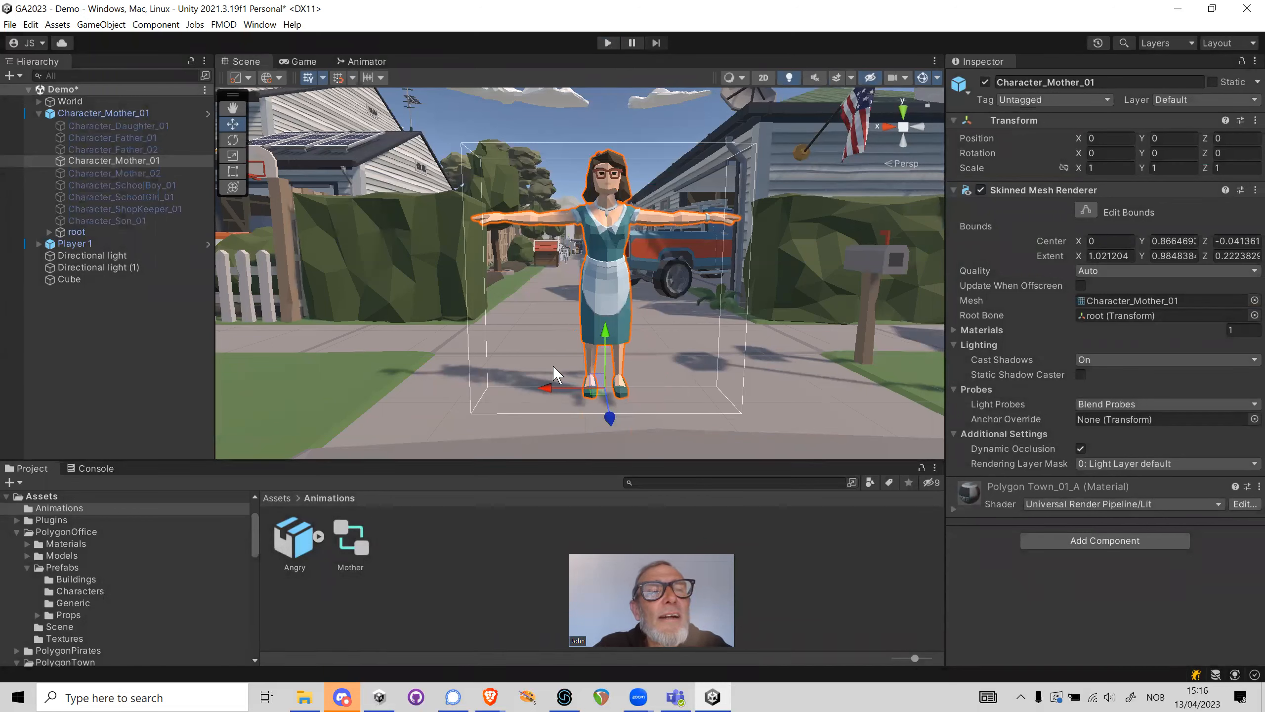
Set the avatar of the parent Character_Mother_01 object's Animator to None
left_click(79, 112)
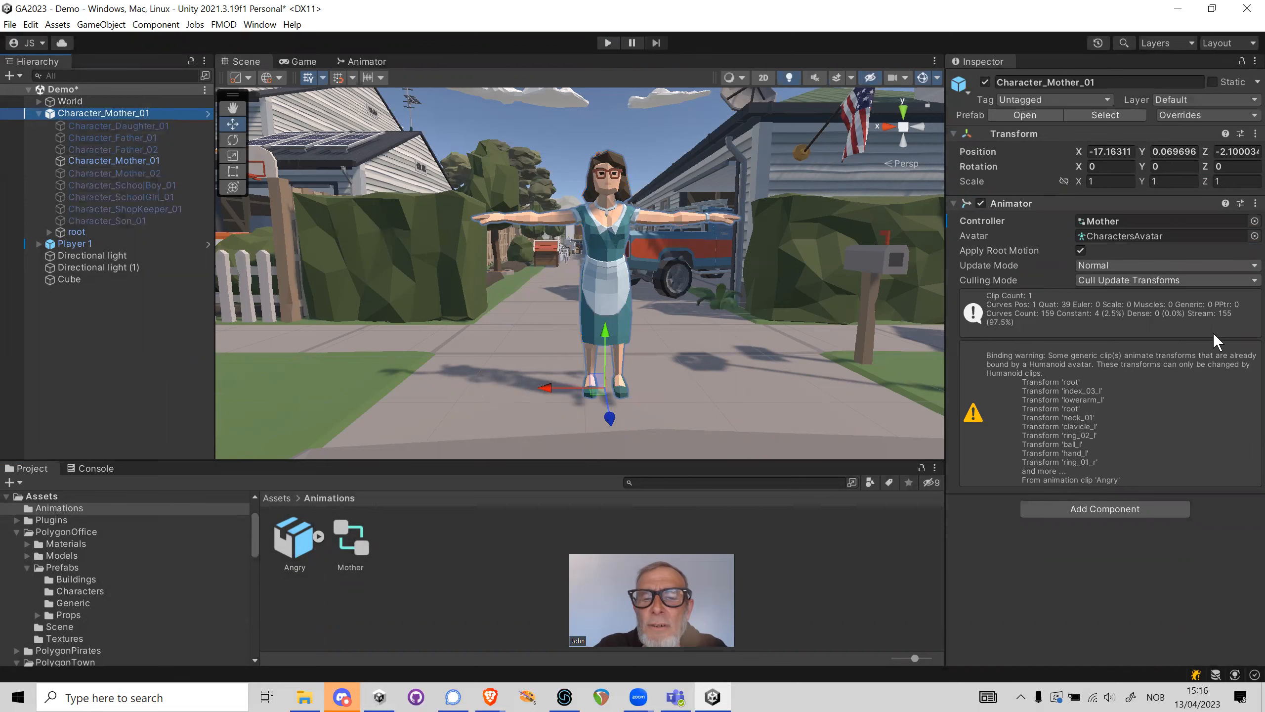
left_click(1253, 235)
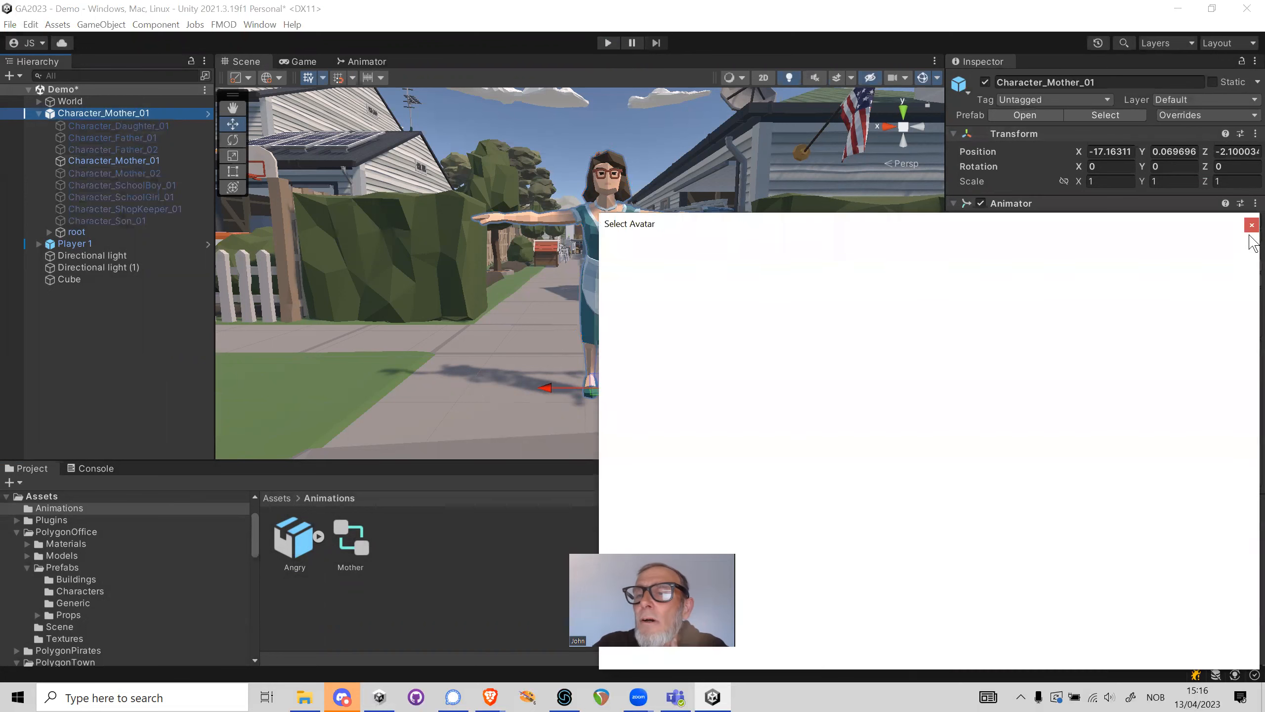
left_click(652, 272)
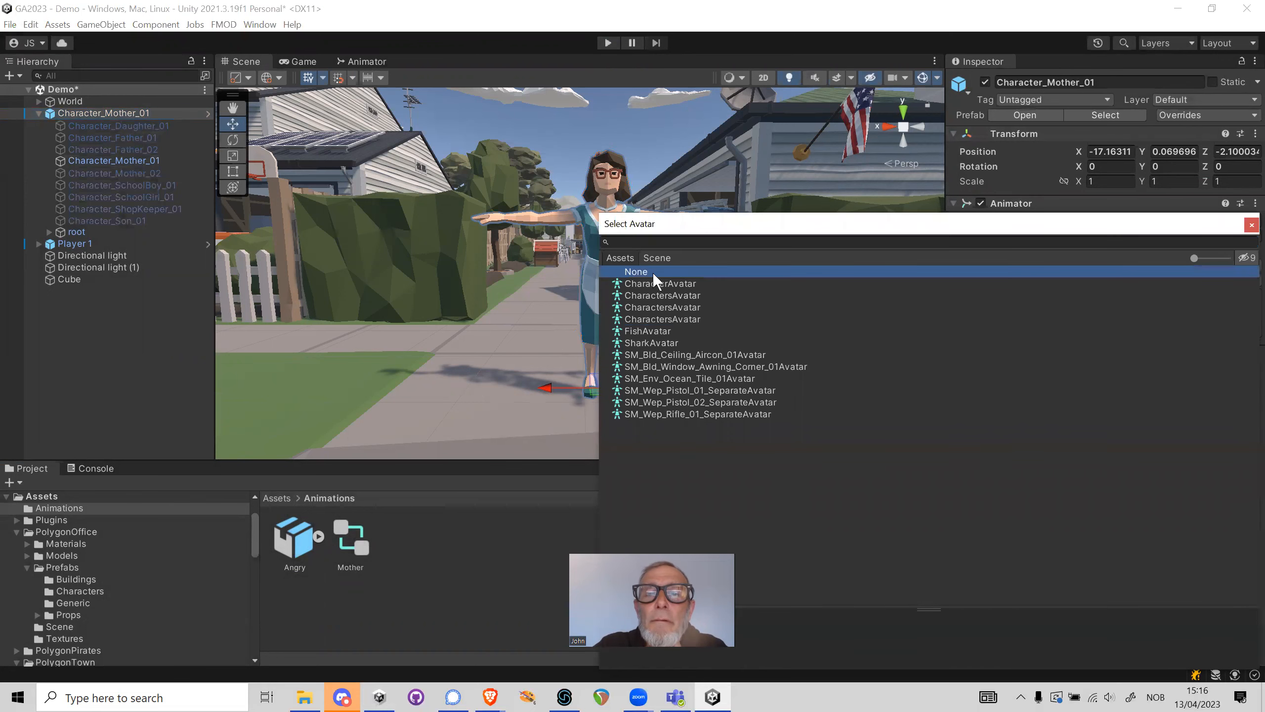
double_click(652, 272)
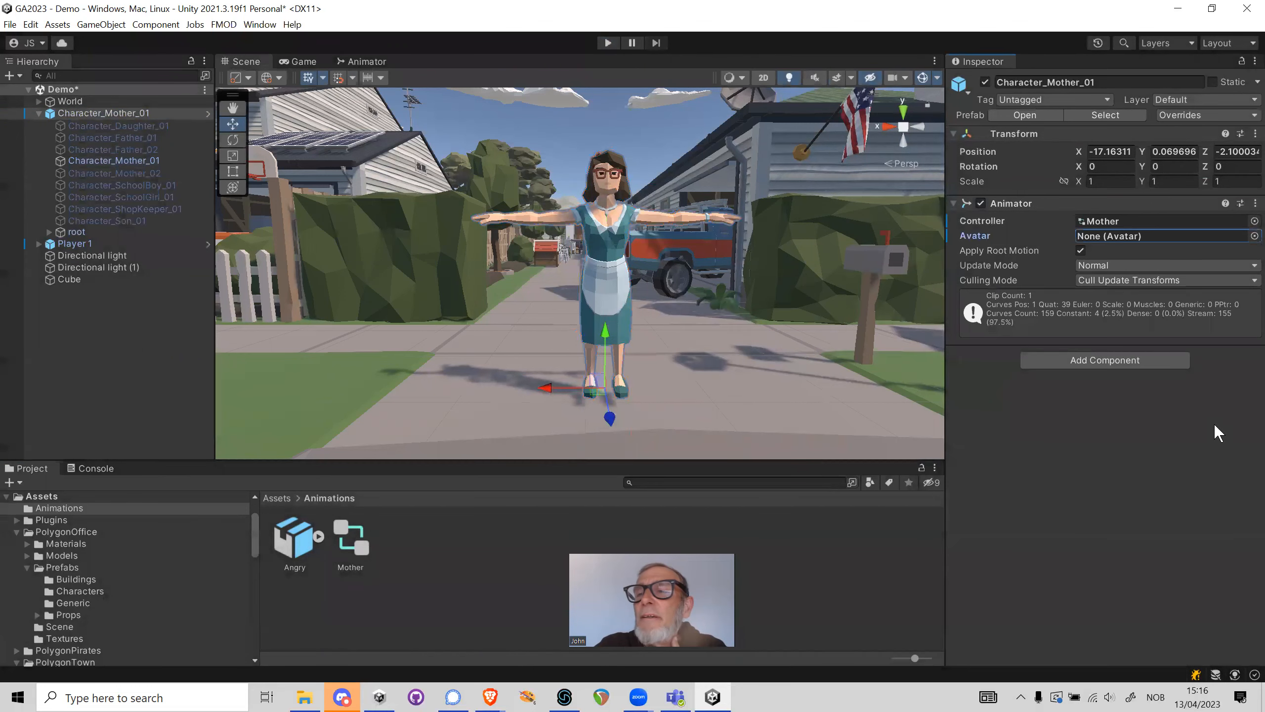
left_click(1254, 236)
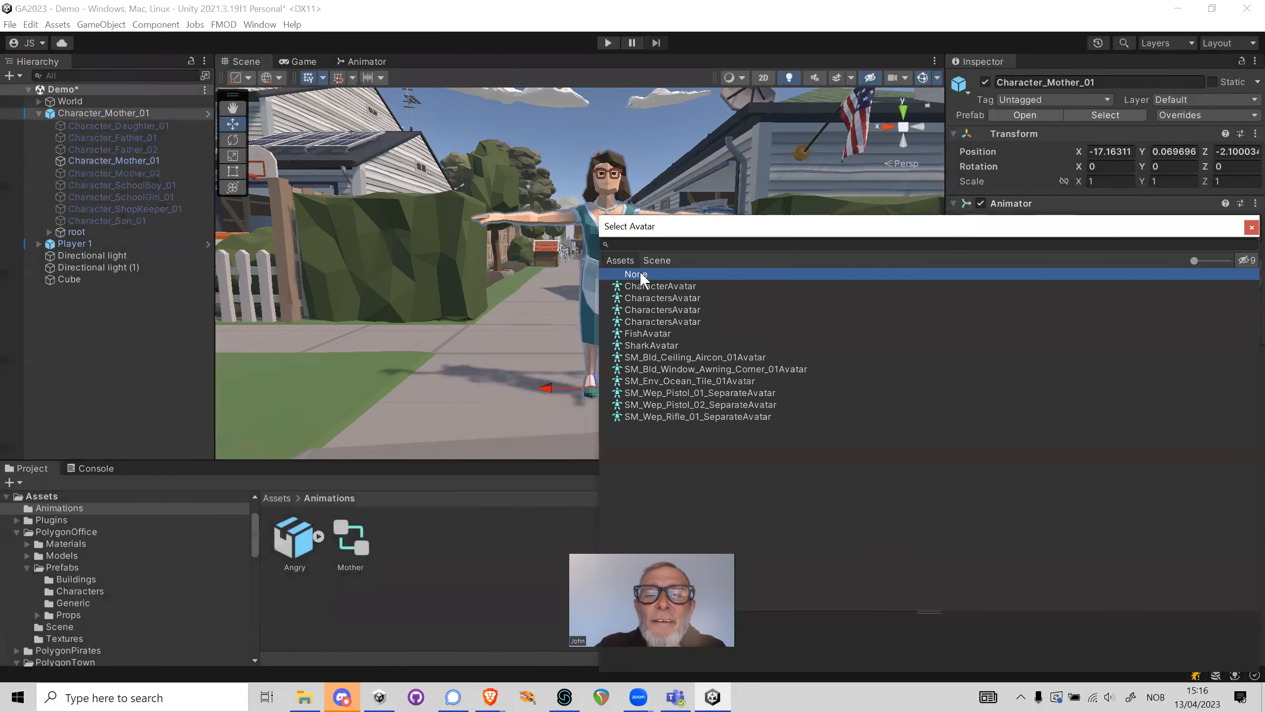
double_click(639, 272)
Run the scene again without an avatar and watch the mother's animation in the Scene view
left_click(607, 43)
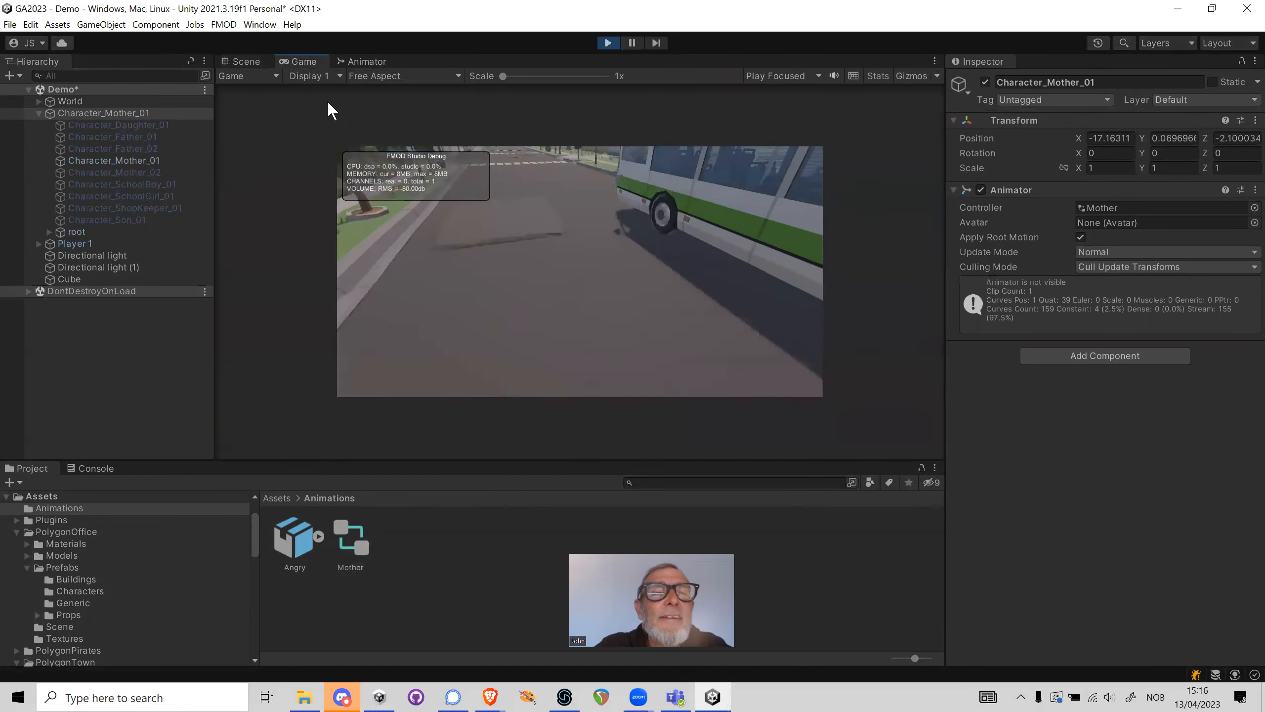
left_click(252, 60)
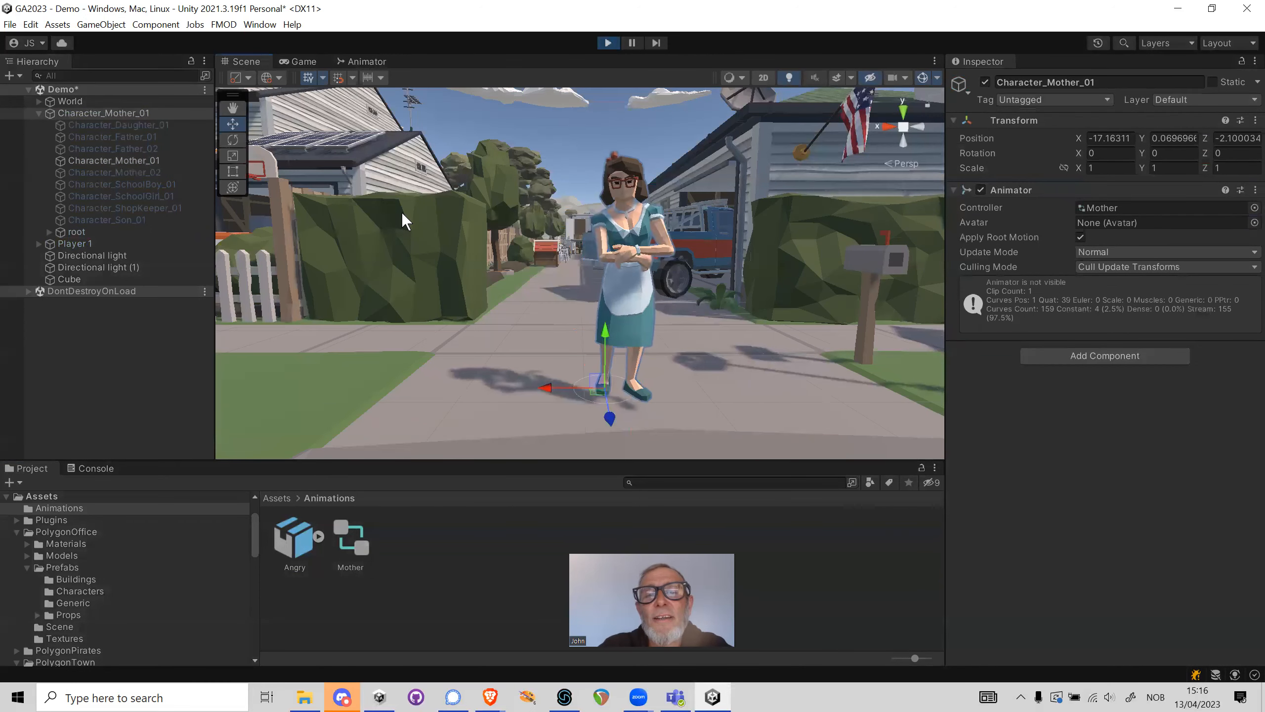